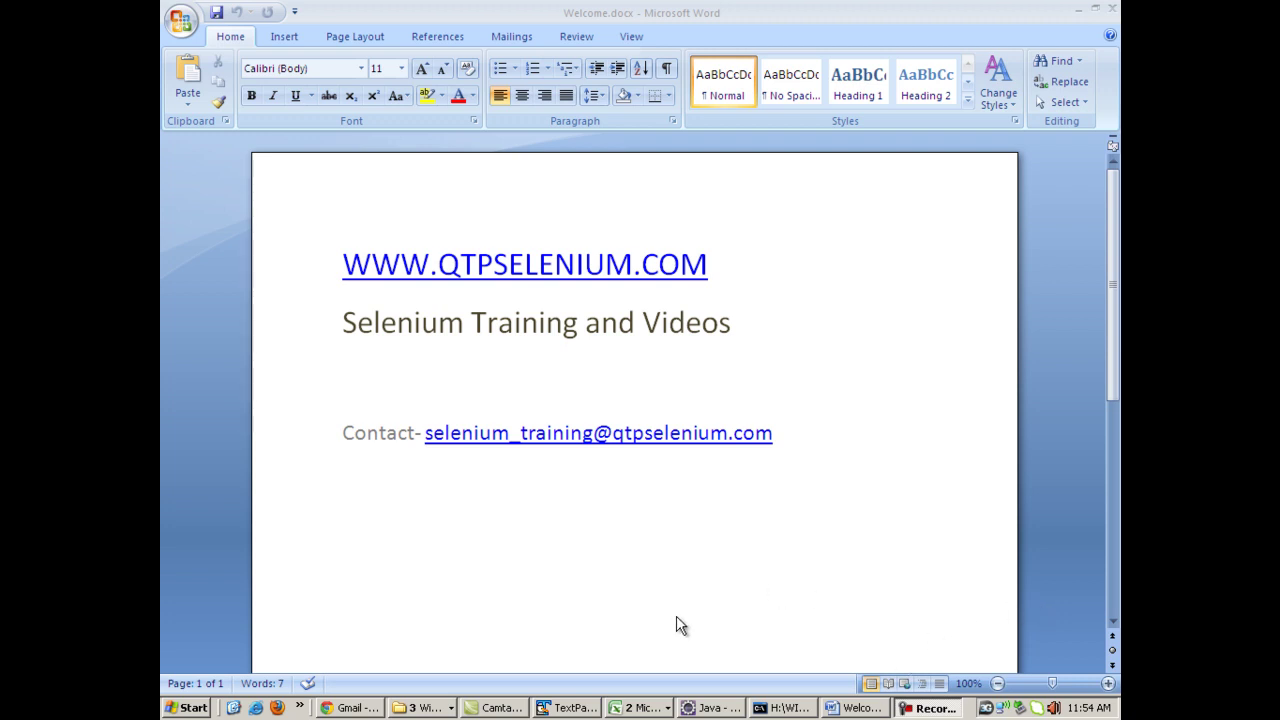
Launch Firefox and go to gmail.com to reach the sign-in page
click(277, 707)
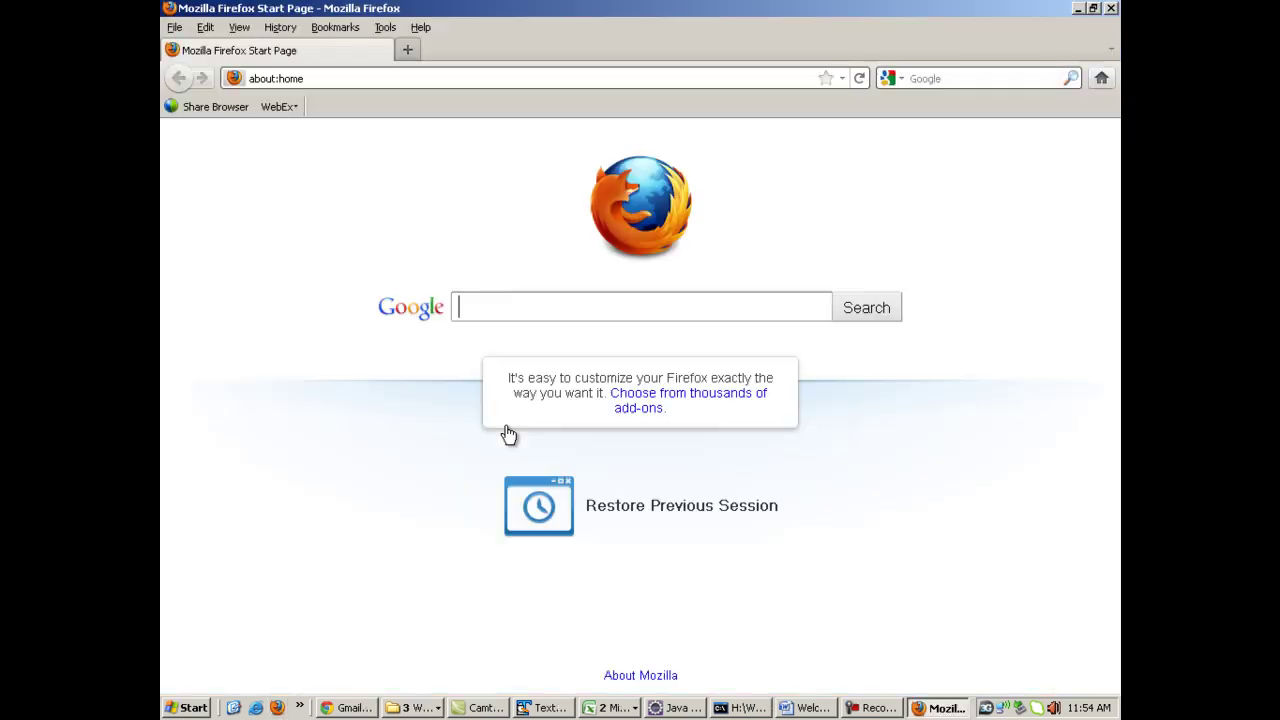
click(508, 76)
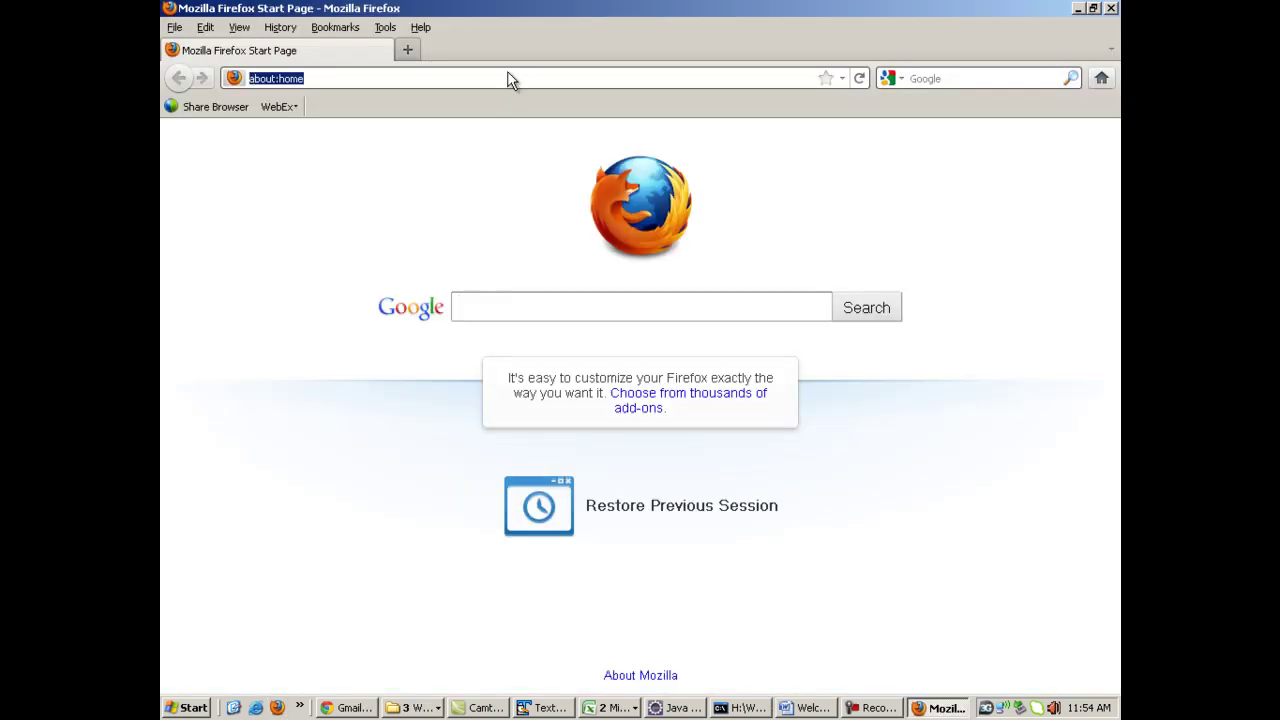
text(gmail.com)
key(Return)
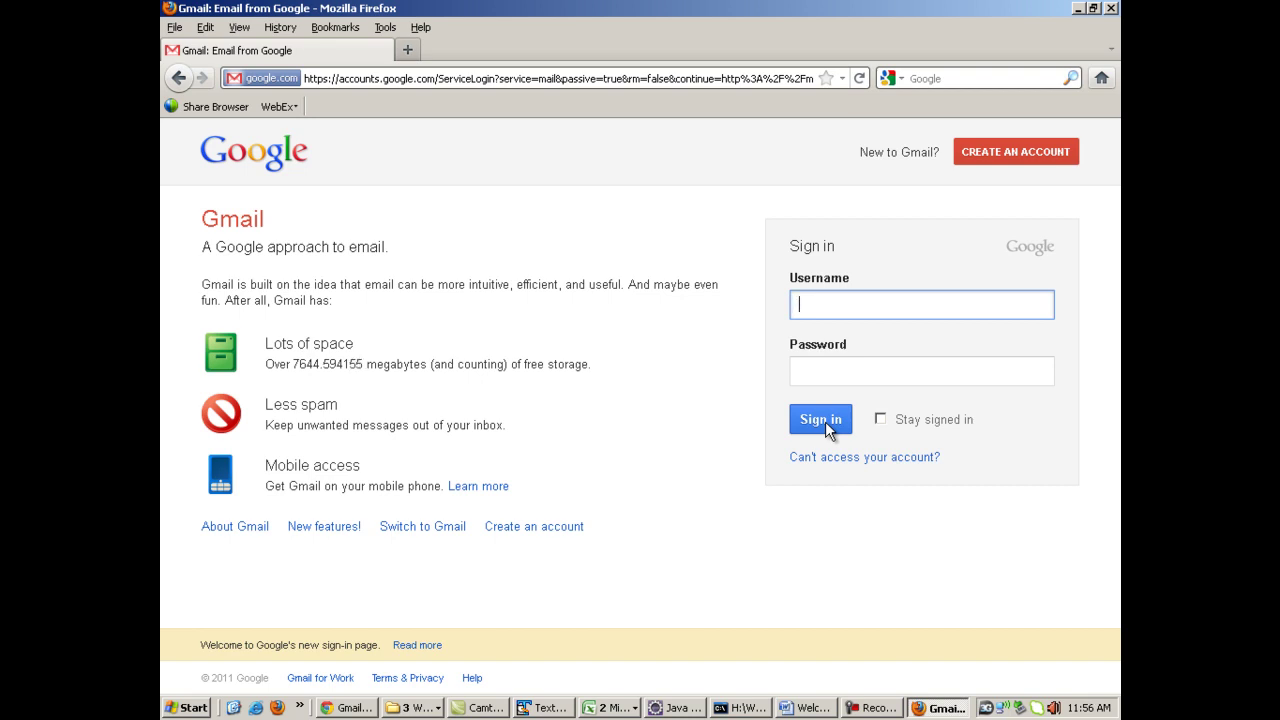
In a second Firefox window, search Google for 'firebug' and open getfirebug.com
click(277, 707)
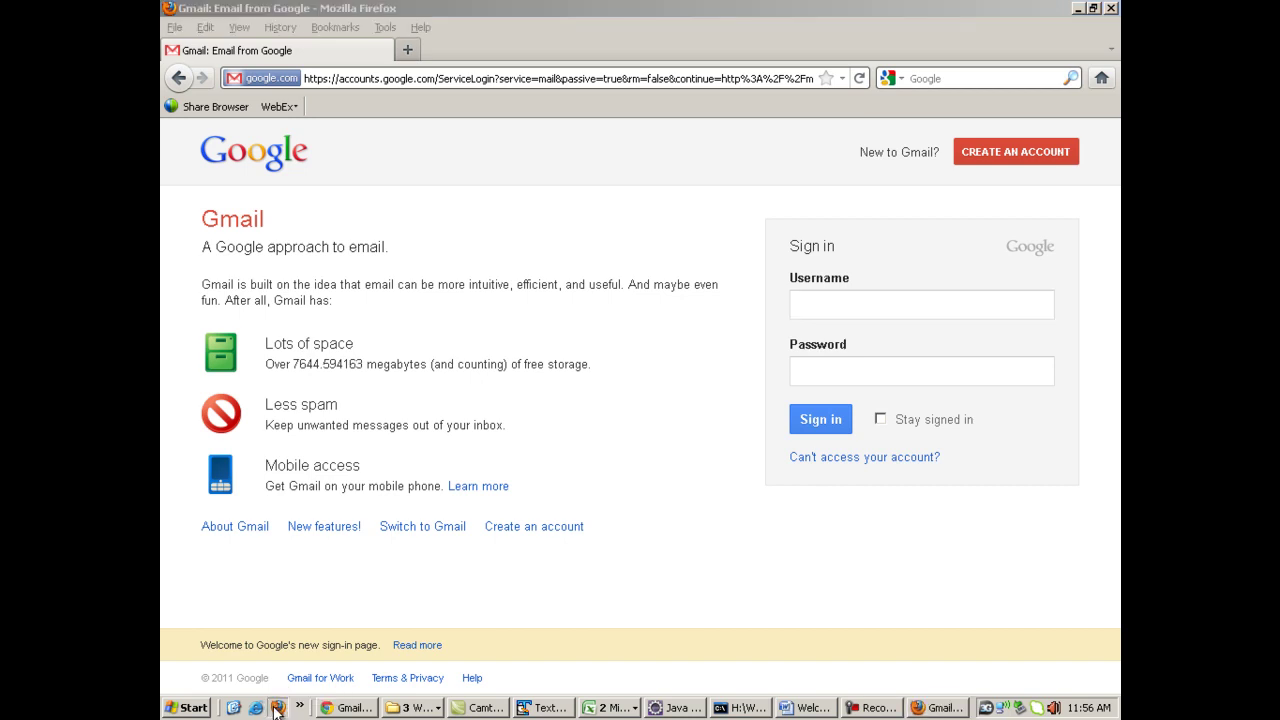
click(519, 78)
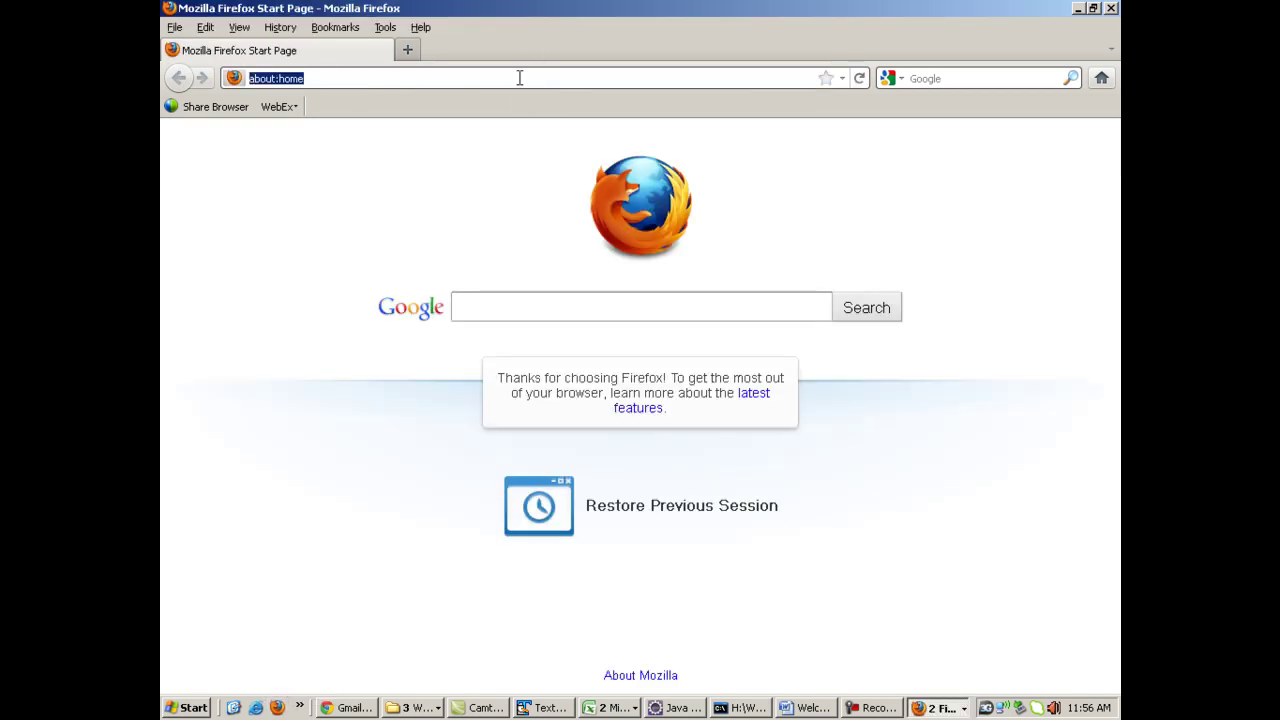
text(google.com)
key(Return)
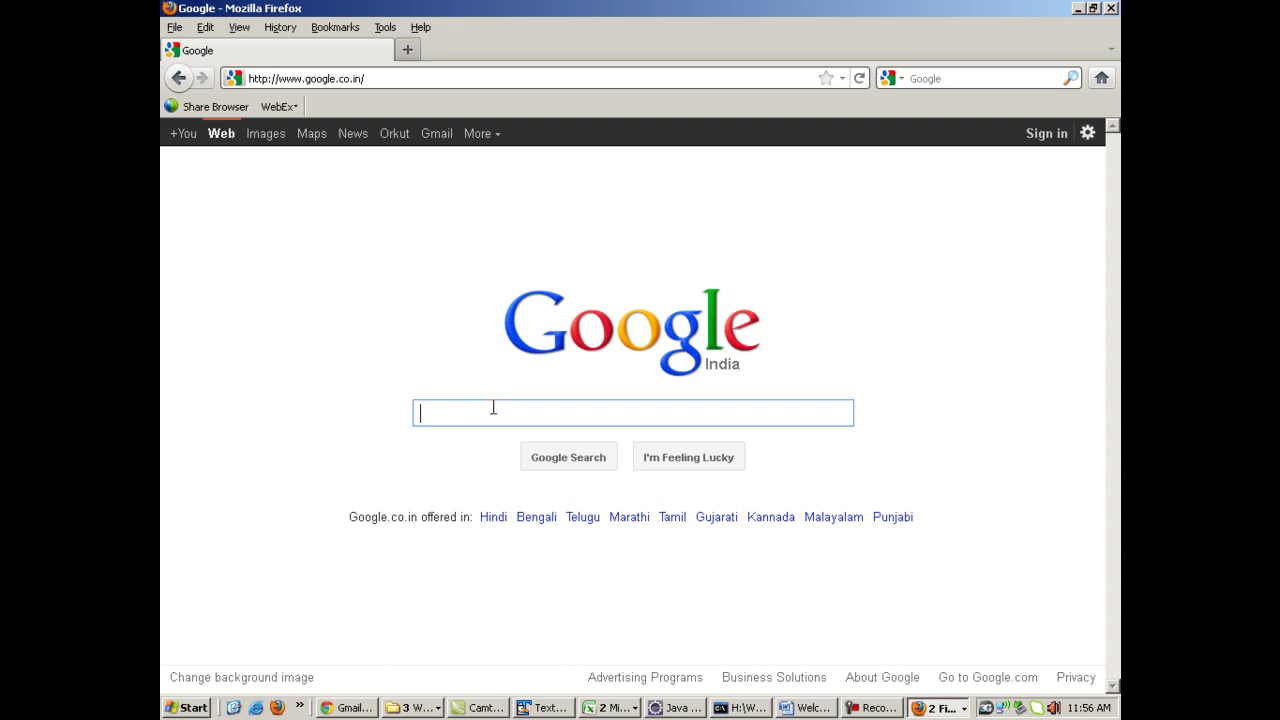
text(fireb)
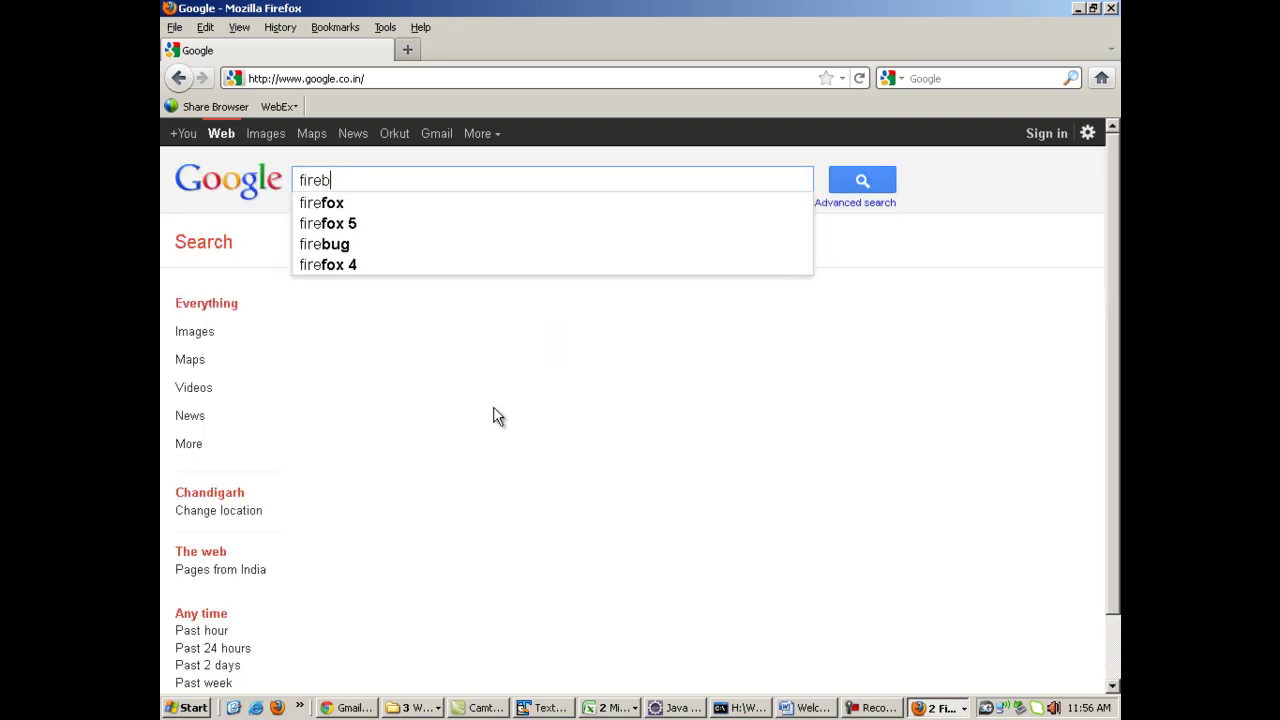
text(ug)
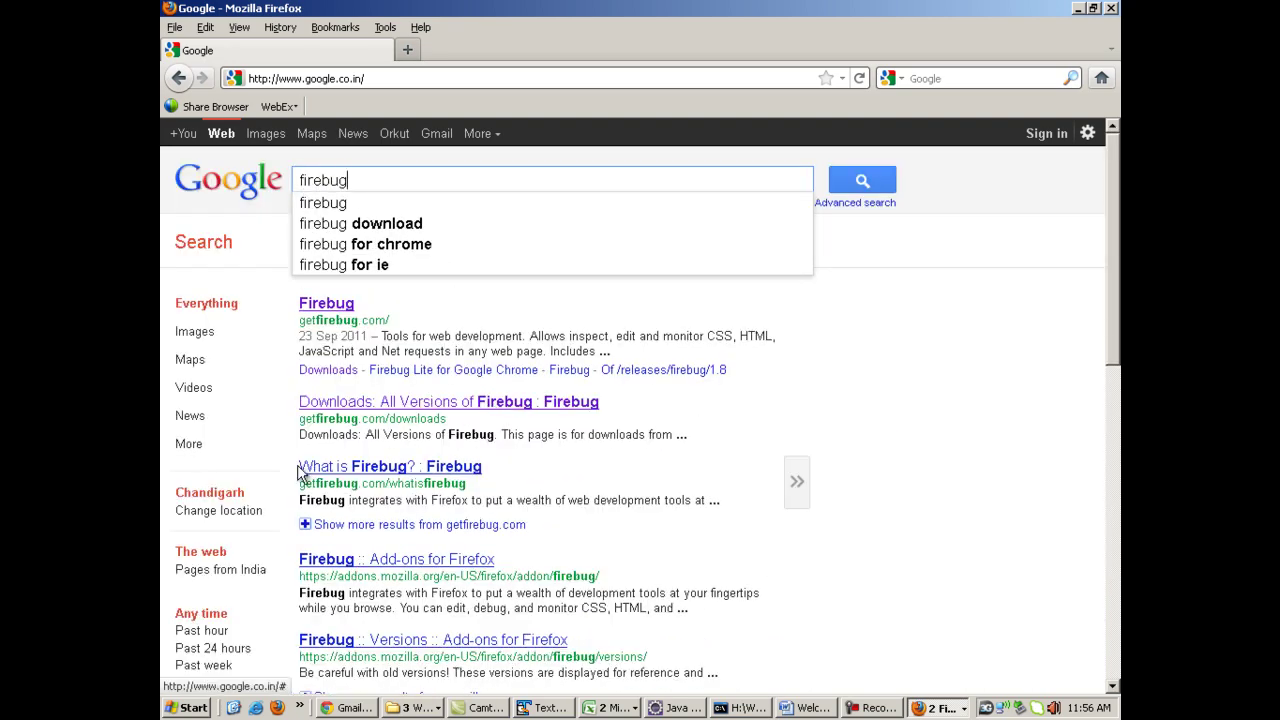
click(323, 306)
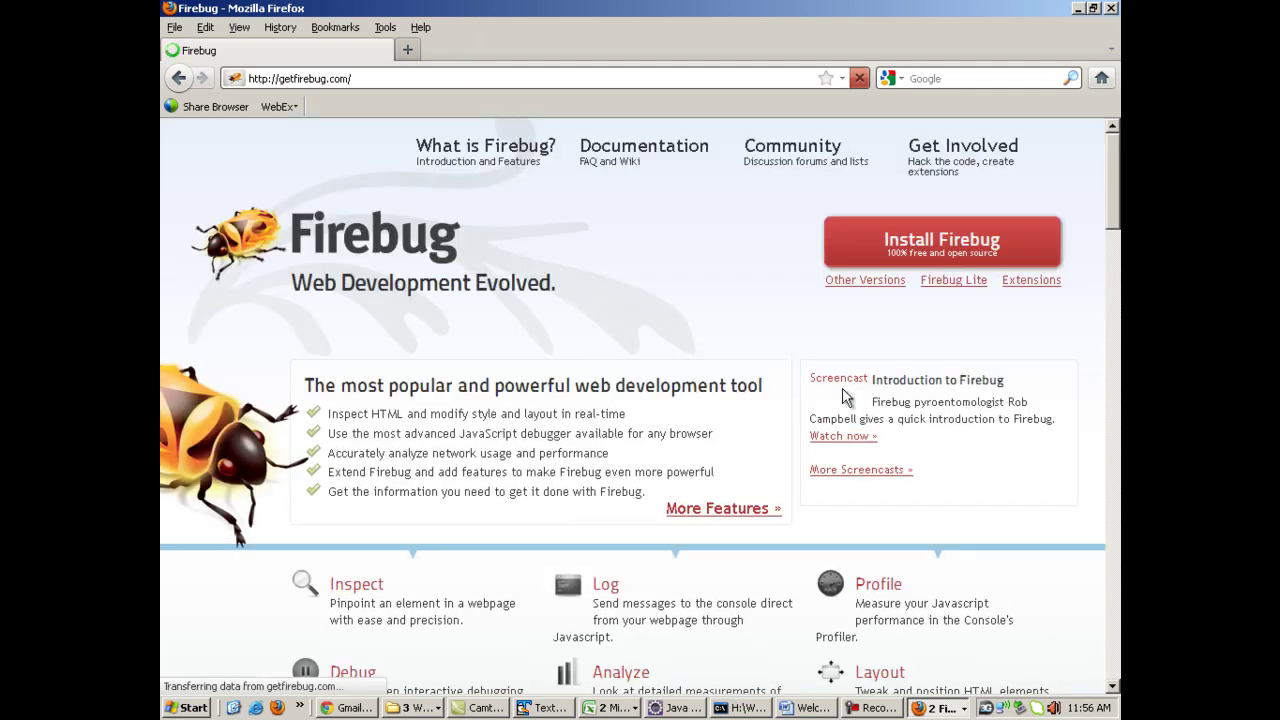
Install firebug-1.8.0.xpi from the Firebug 1.8 releases listing, allowing the site and confirming the install
click(924, 249)
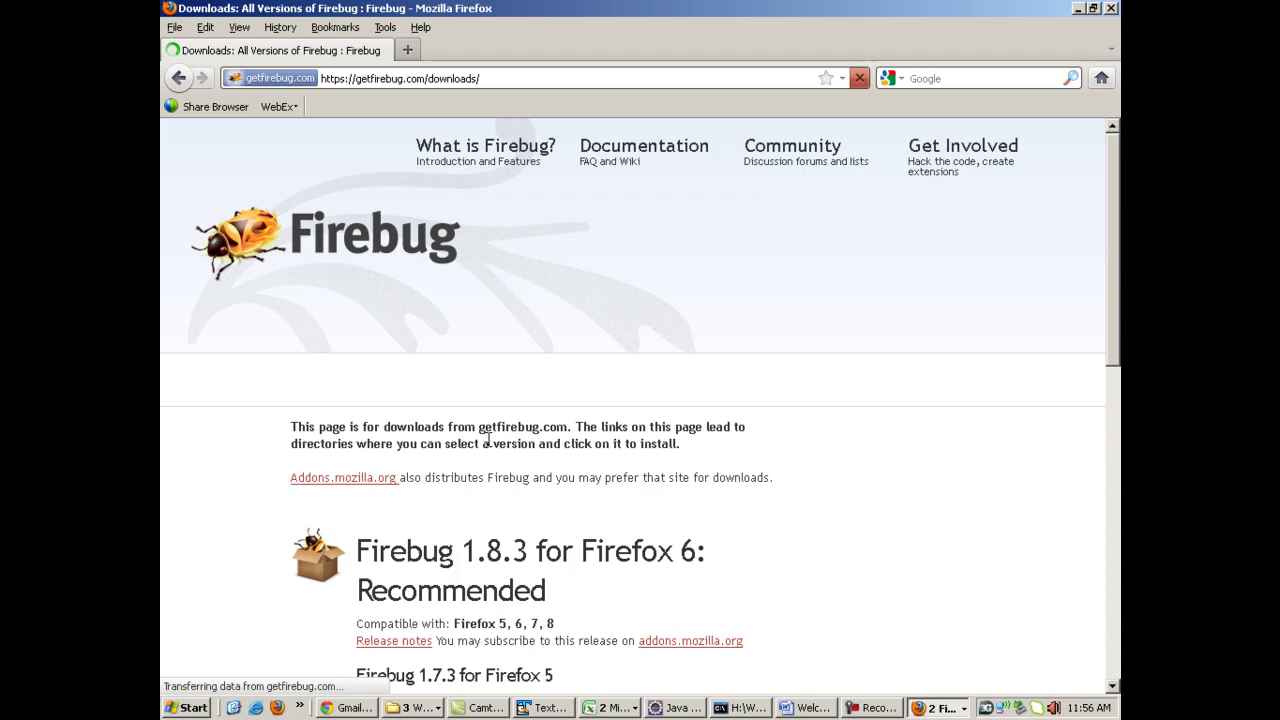
click(320, 592)
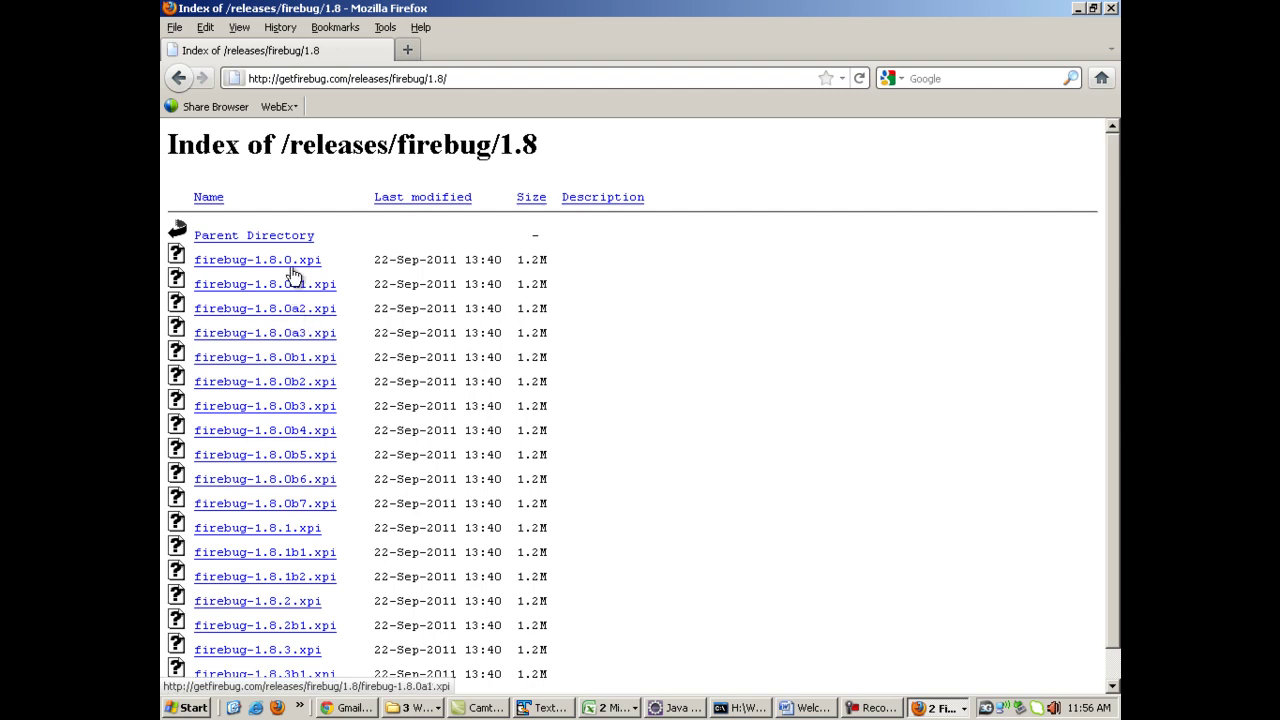
click(284, 262)
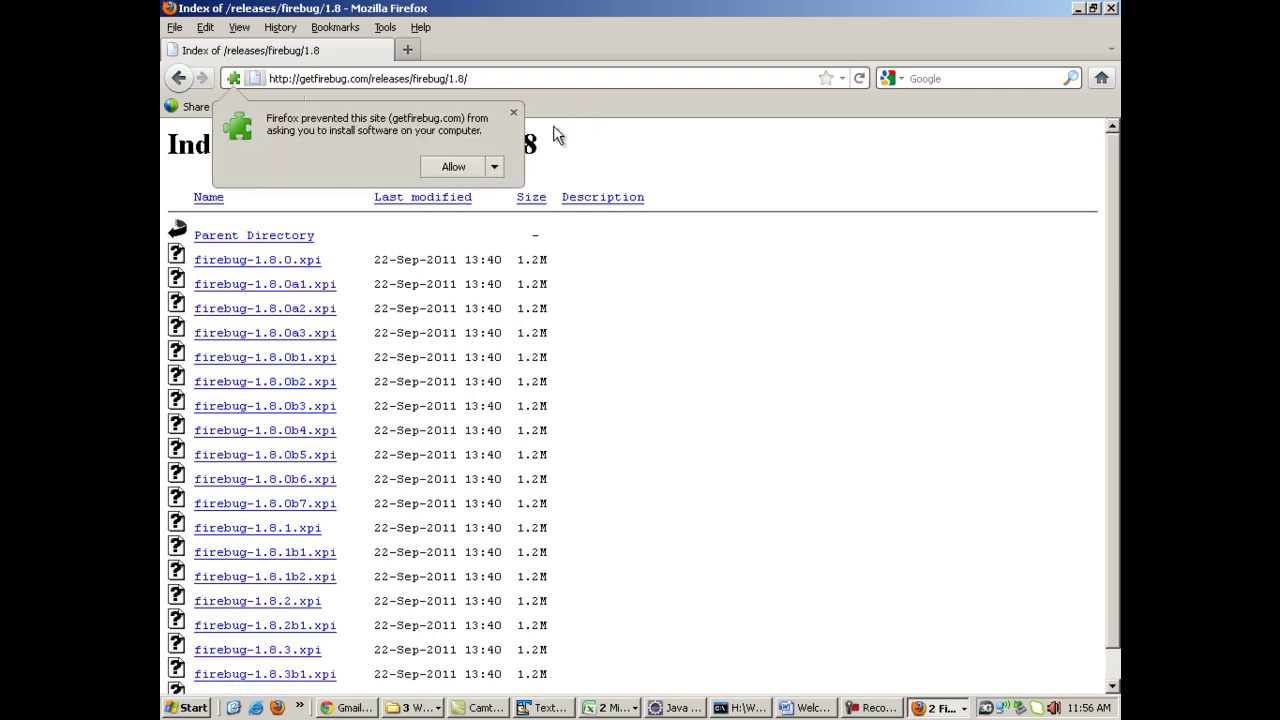
click(465, 167)
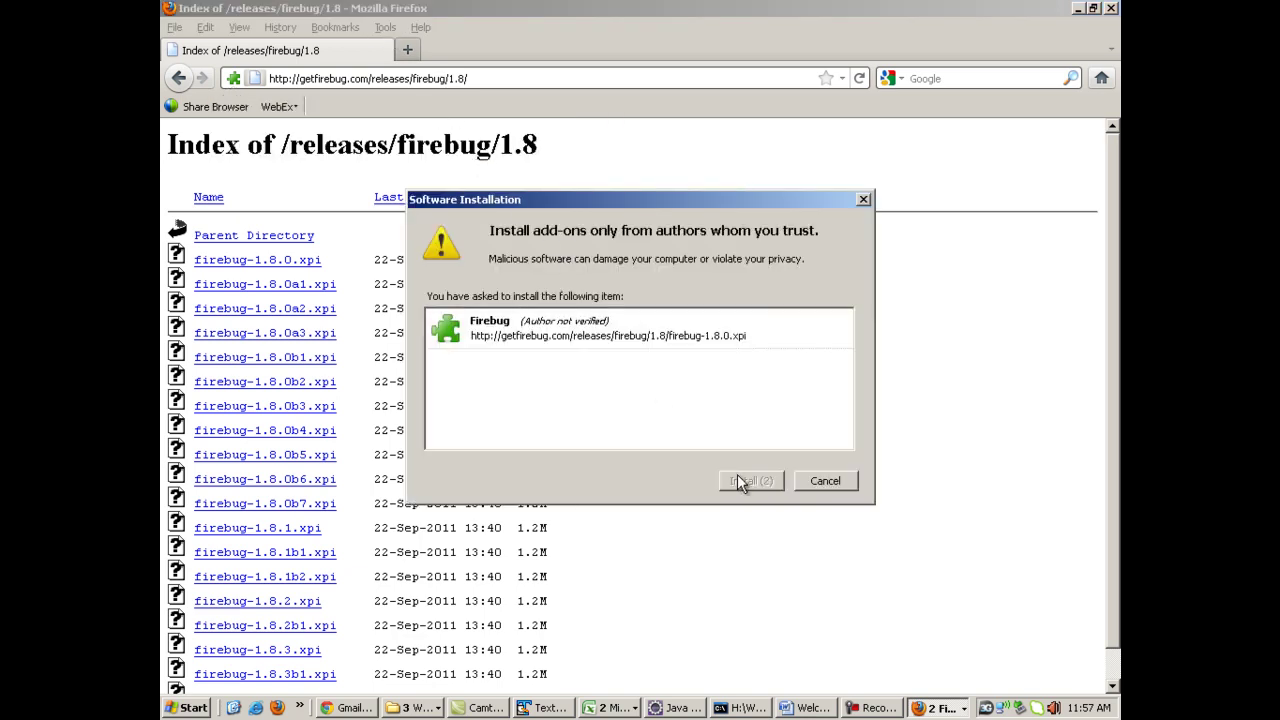
click(740, 480)
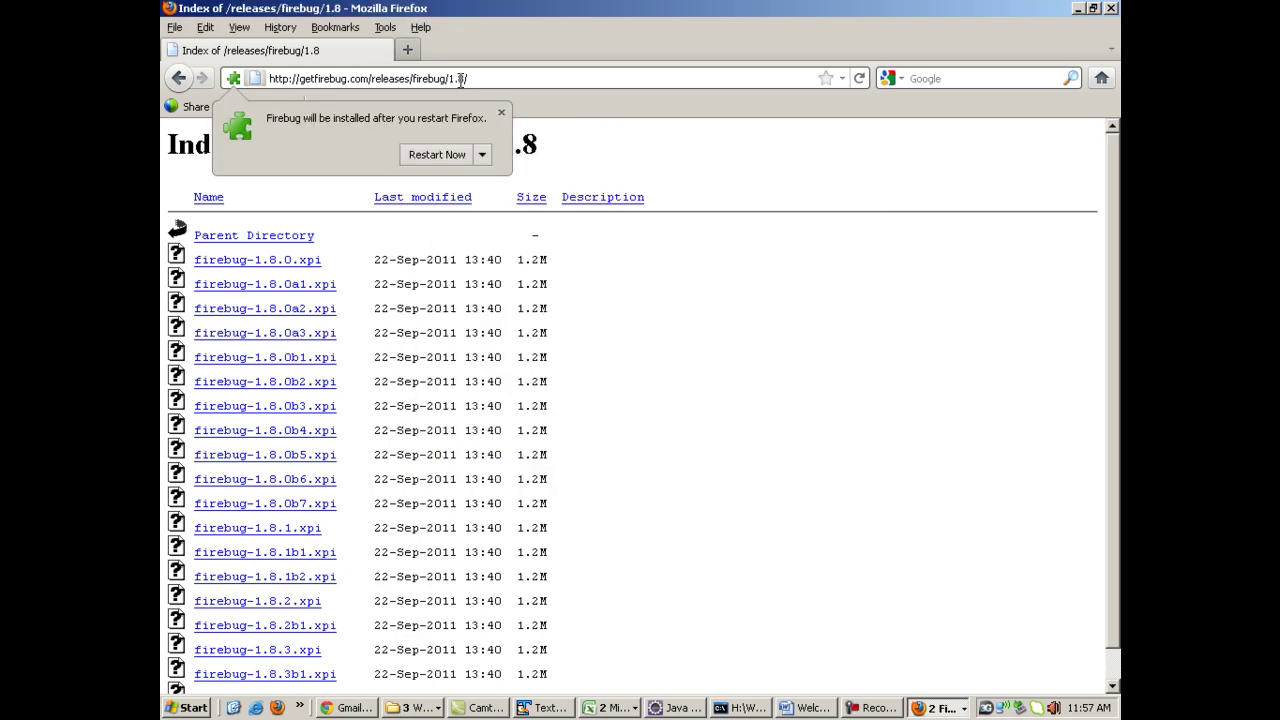
Restart Firefox, close the Firebug first-run tab, and open Firebug from Tools > Firebug
click(430, 157)
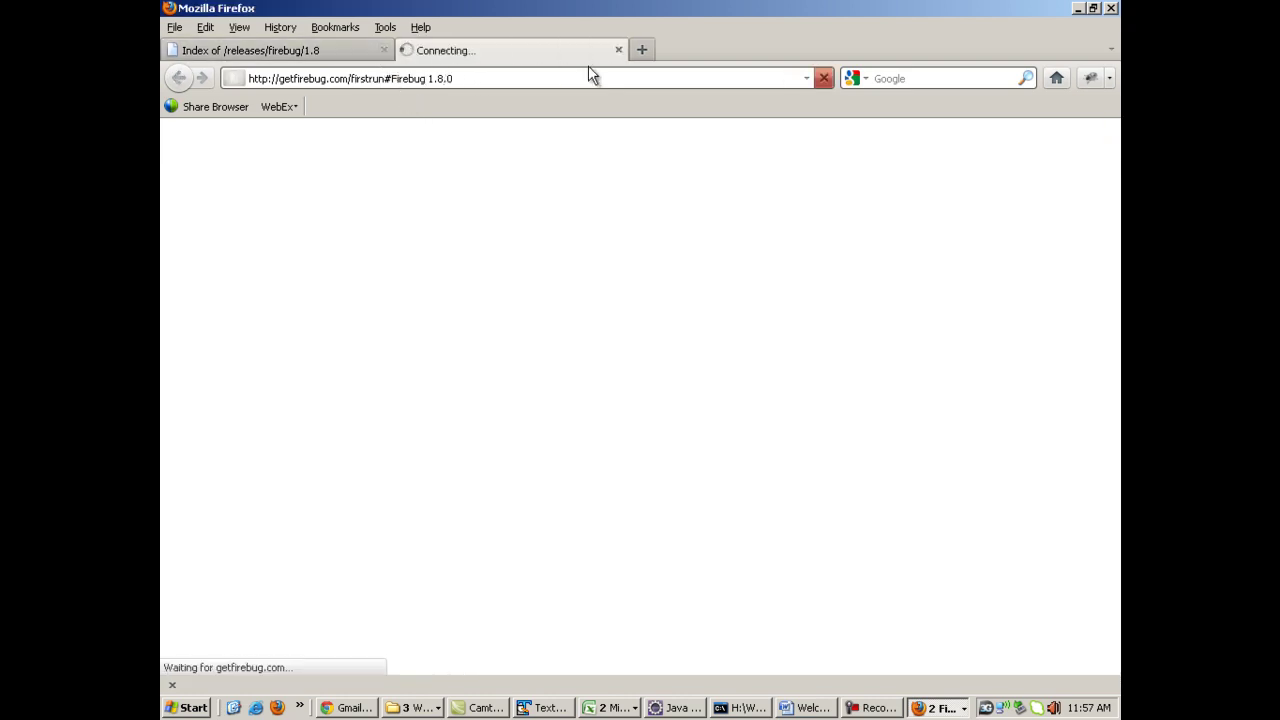
click(617, 50)
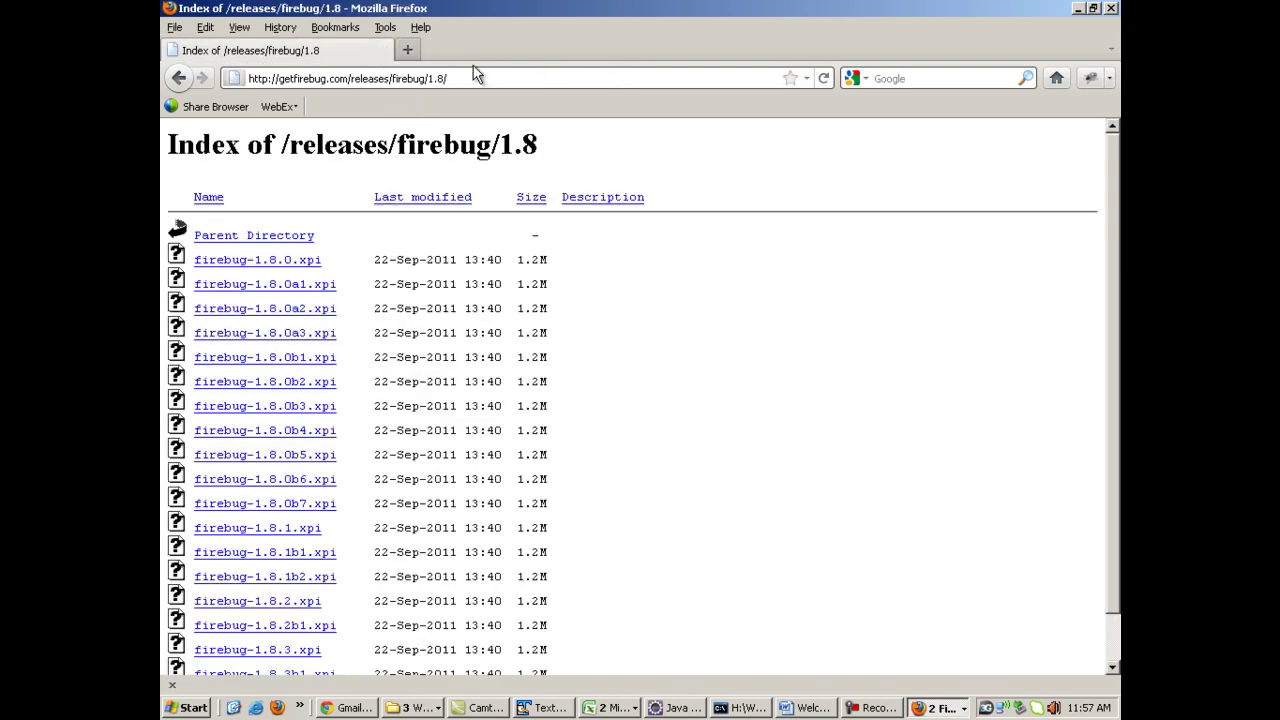
click(385, 27)
mouse_move(422, 125)
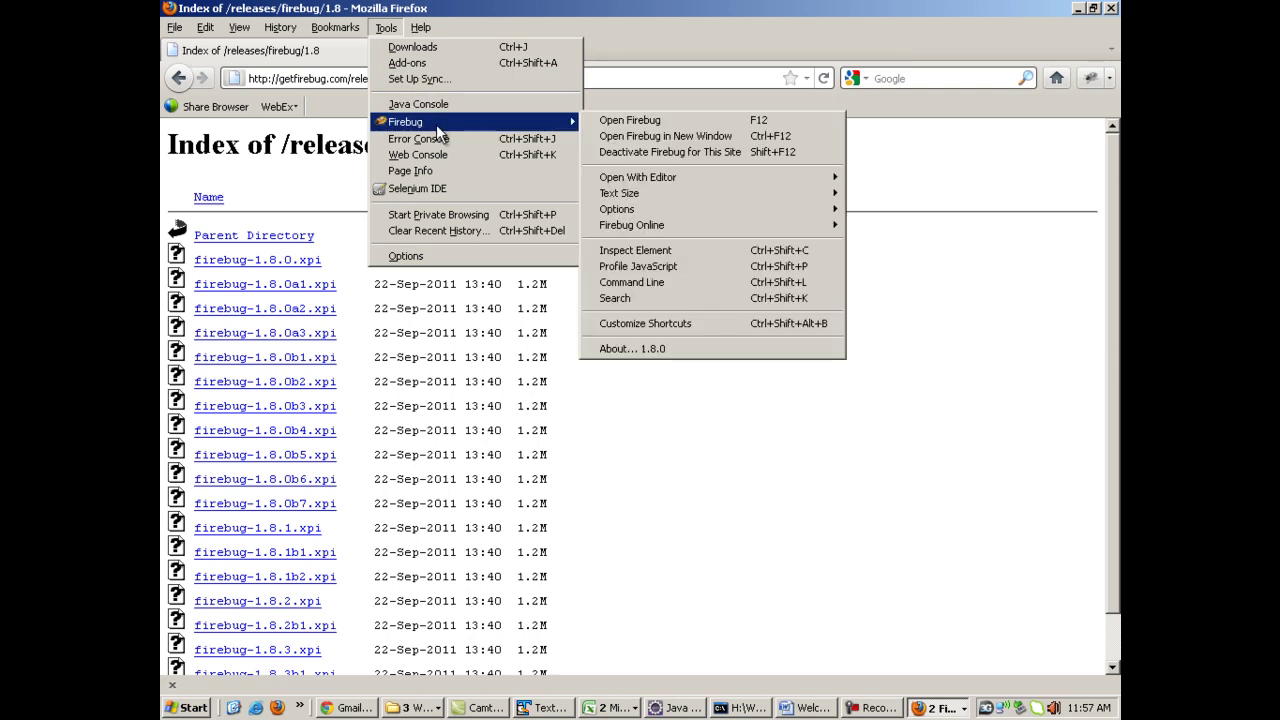
click(604, 124)
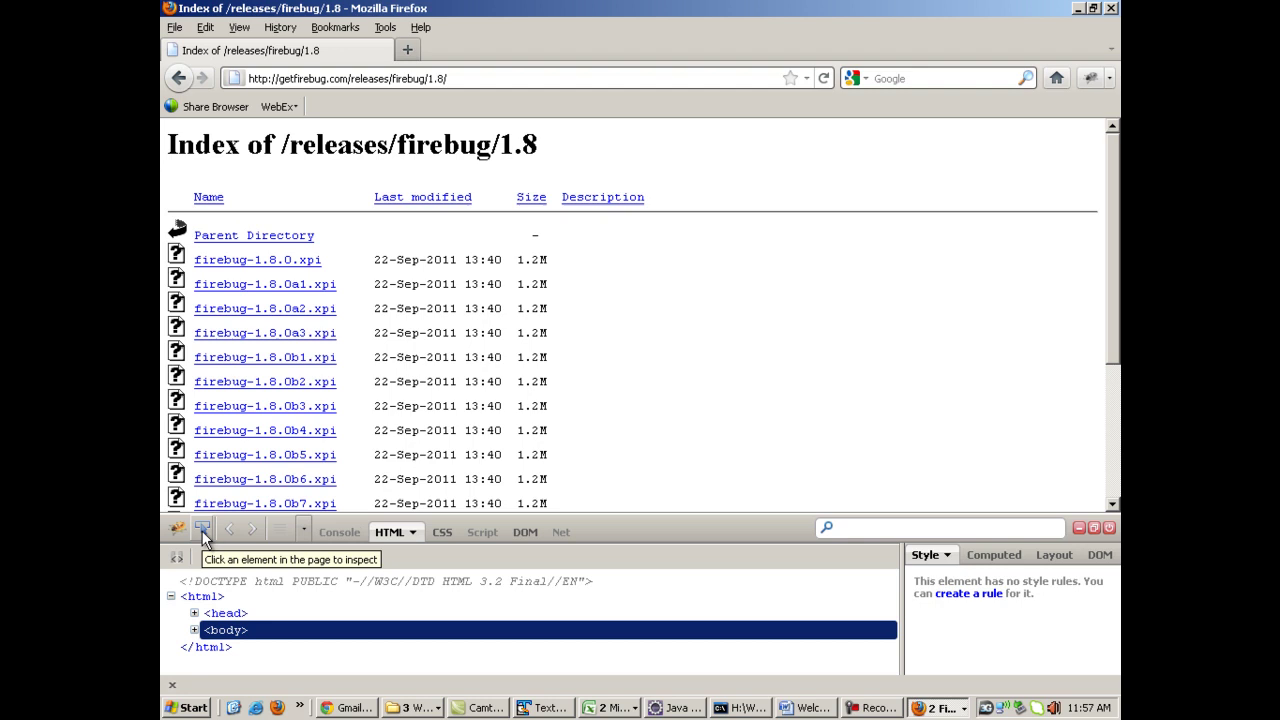
Inspect the 'Index of /releases/firebug/1.8' heading in Firebug and drag the panel taller
click(202, 531)
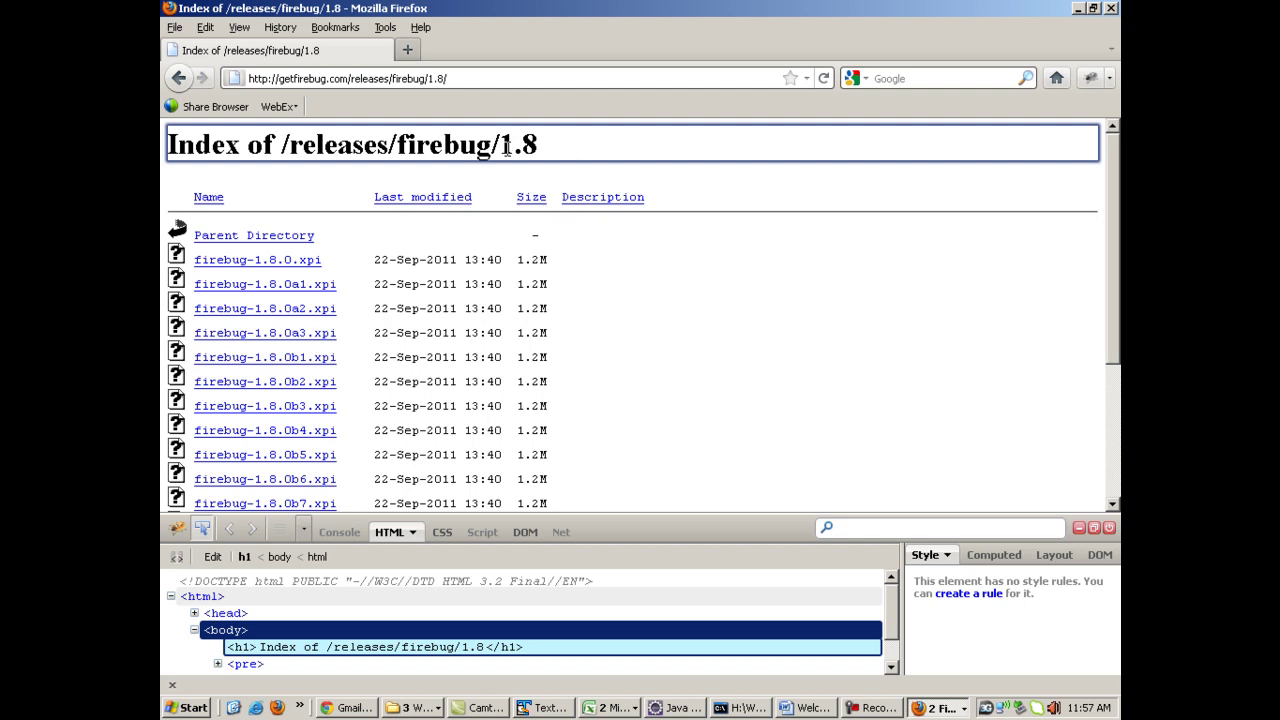
click(507, 148)
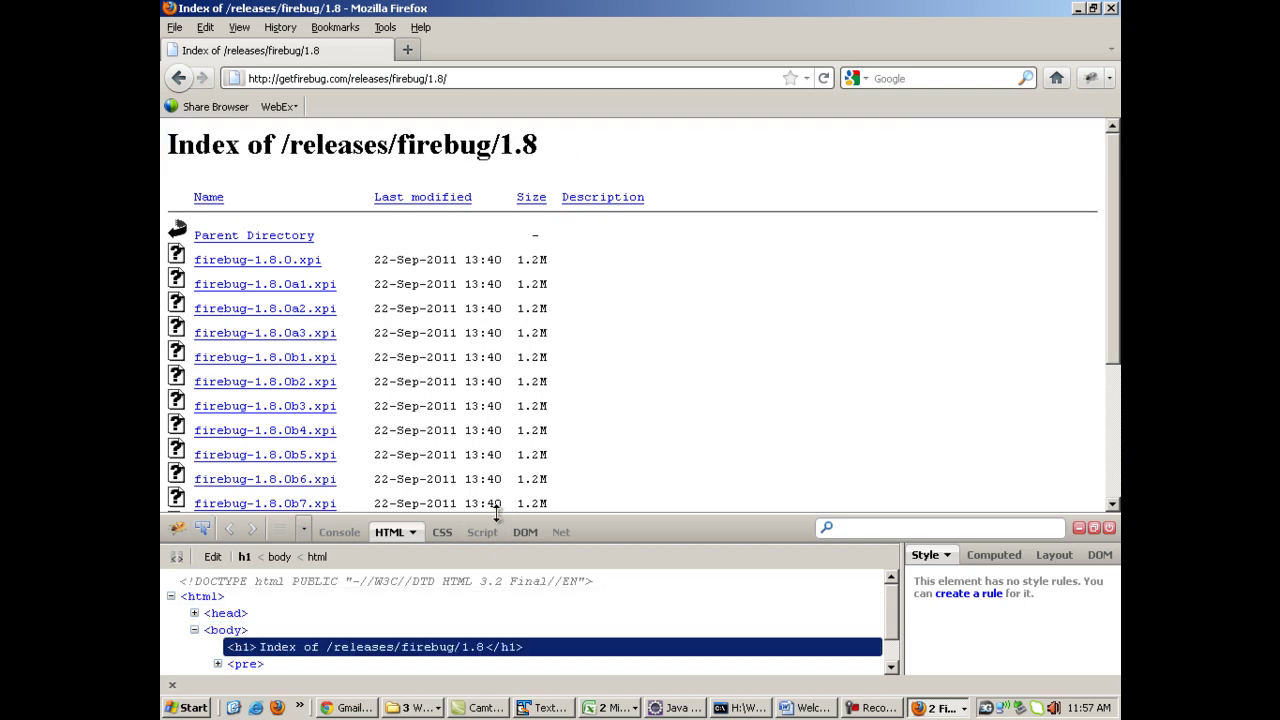
drag(497, 514, 499, 403)
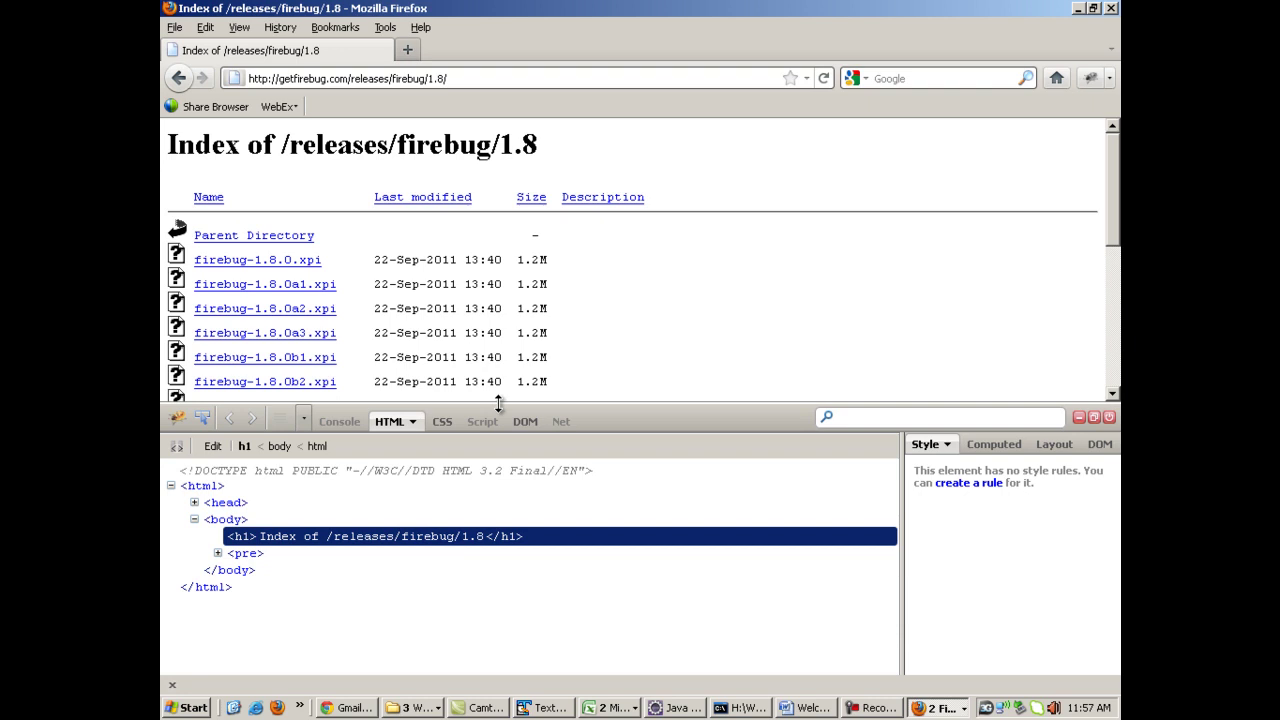
Open a new tab on google.com
click(408, 50)
text(google.com)
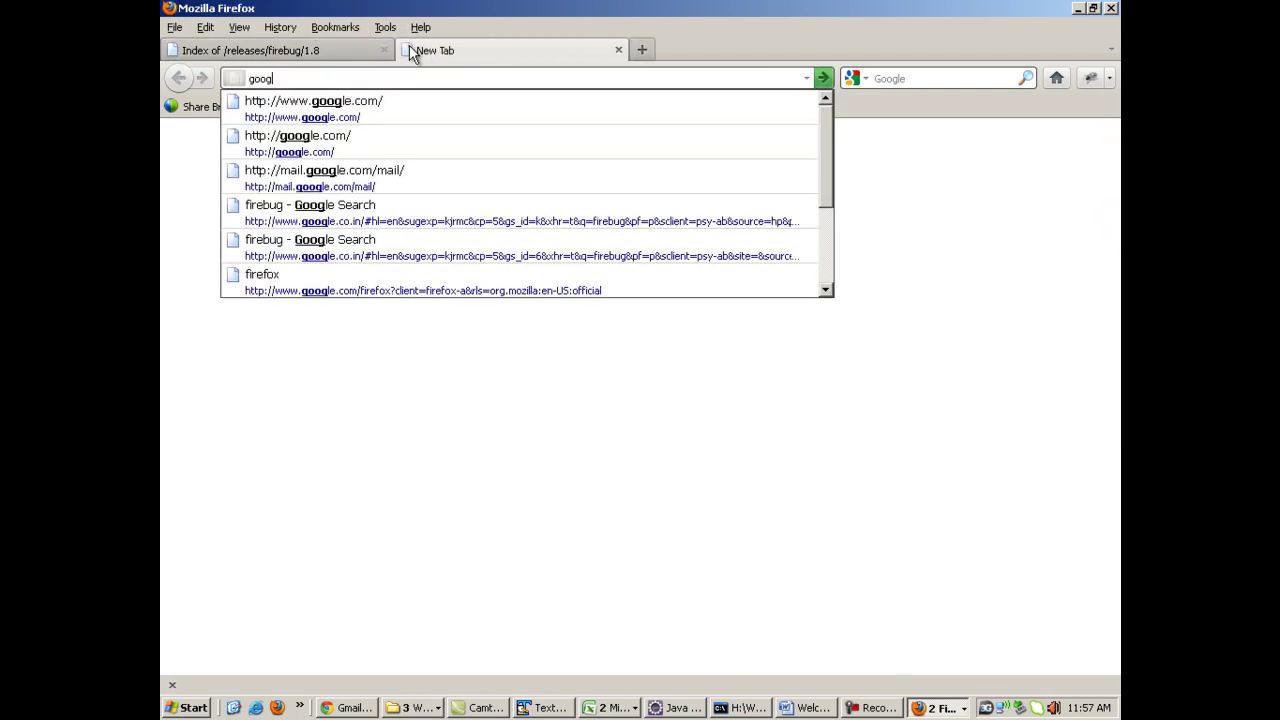
key(Return)
On the releases page, browse Firebug's Console, HTML, CSS, Script, DOM and Net panels
click(380, 52)
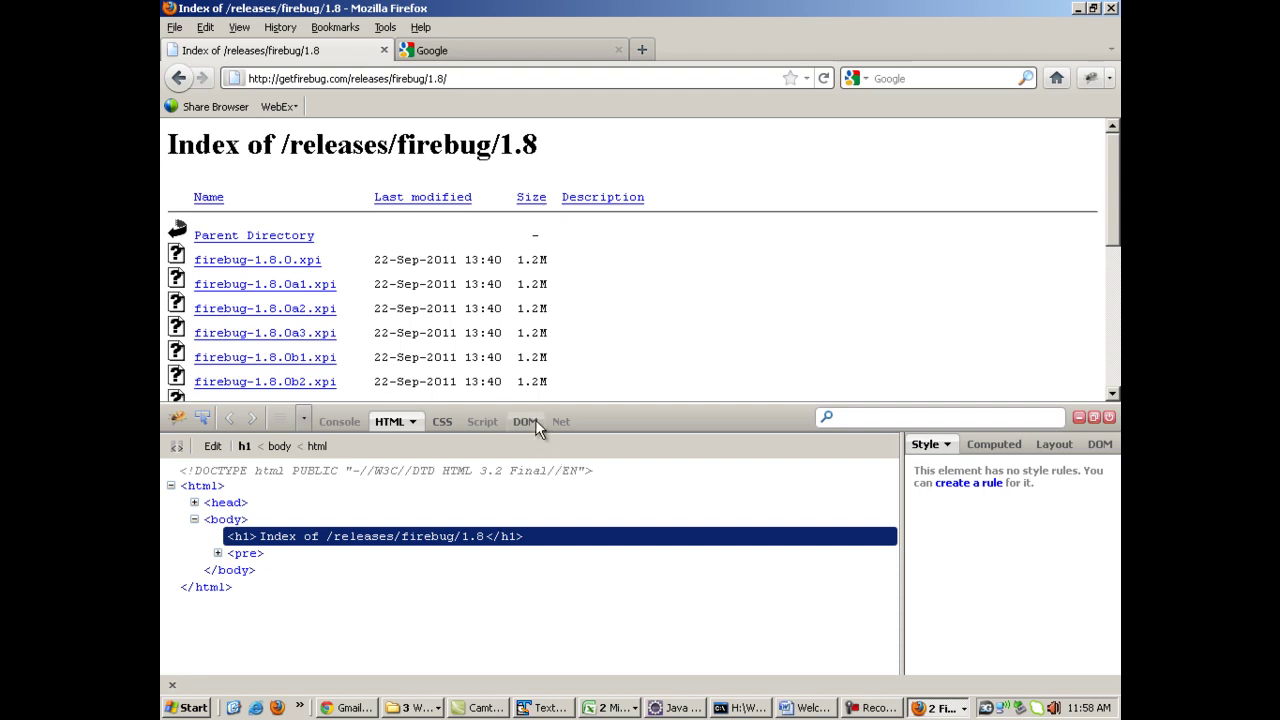
click(345, 421)
click(390, 422)
click(442, 425)
click(482, 421)
click(524, 421)
click(556, 421)
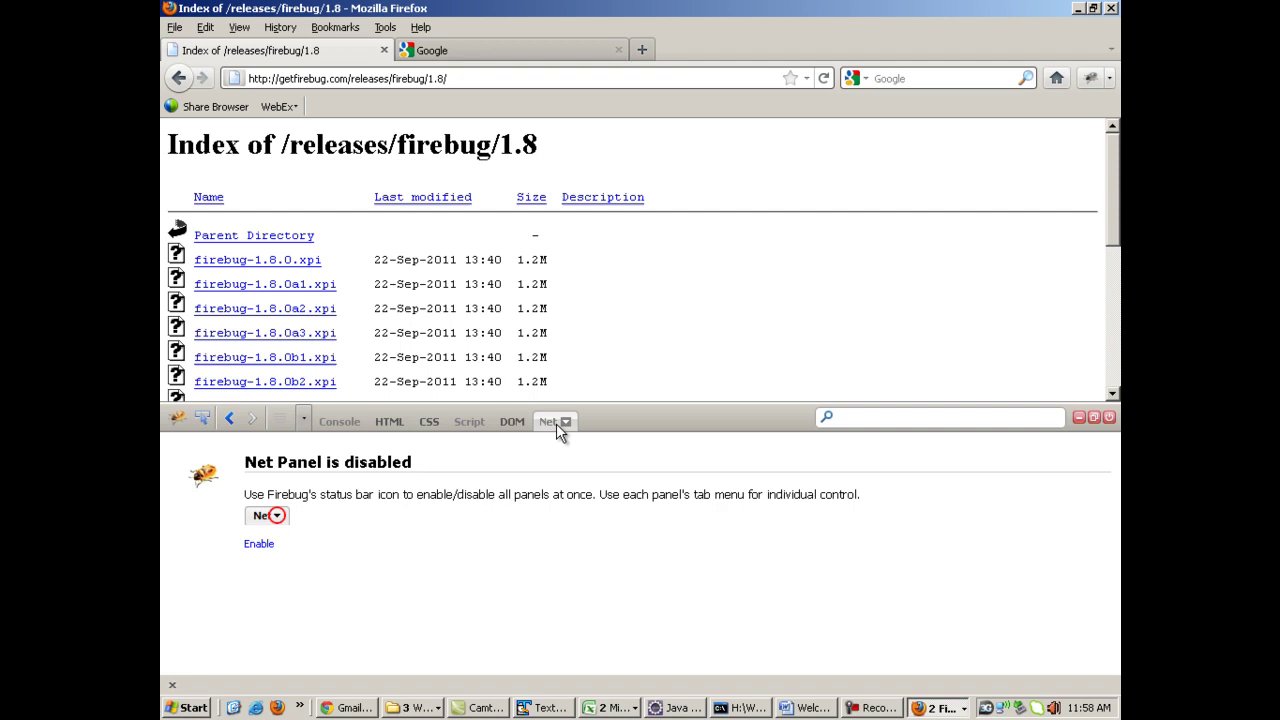
click(512, 421)
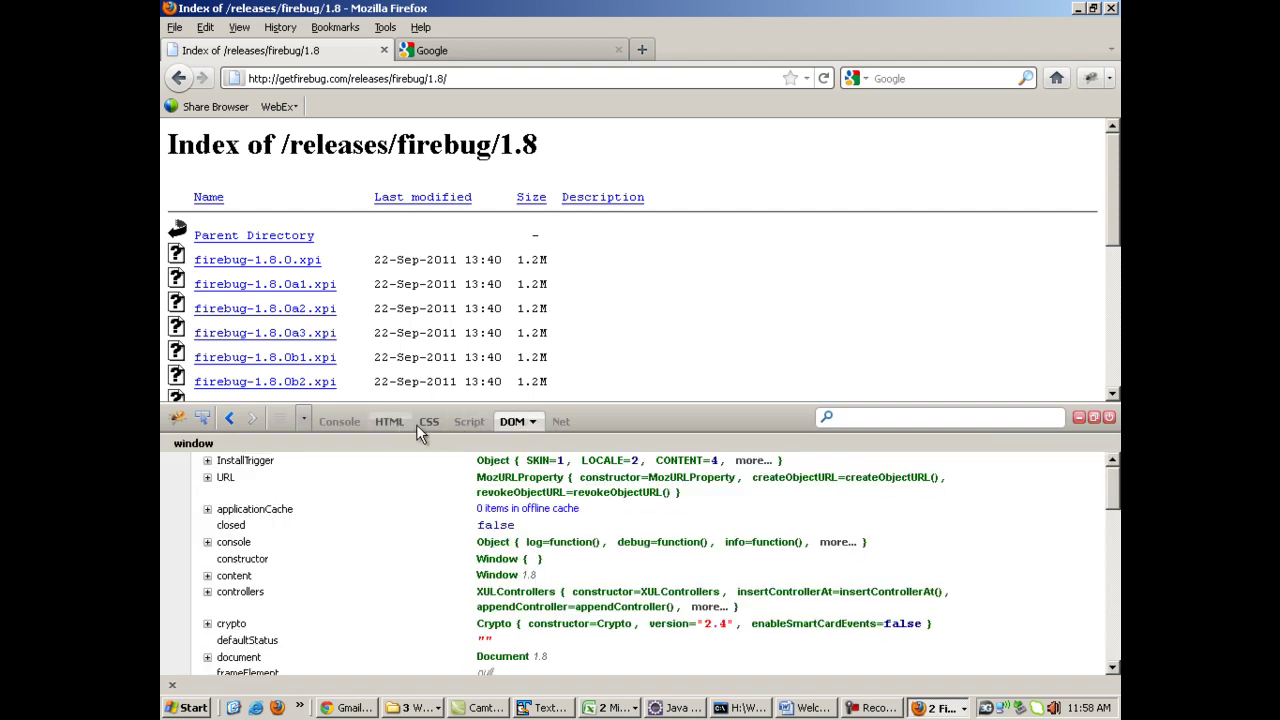
click(556, 423)
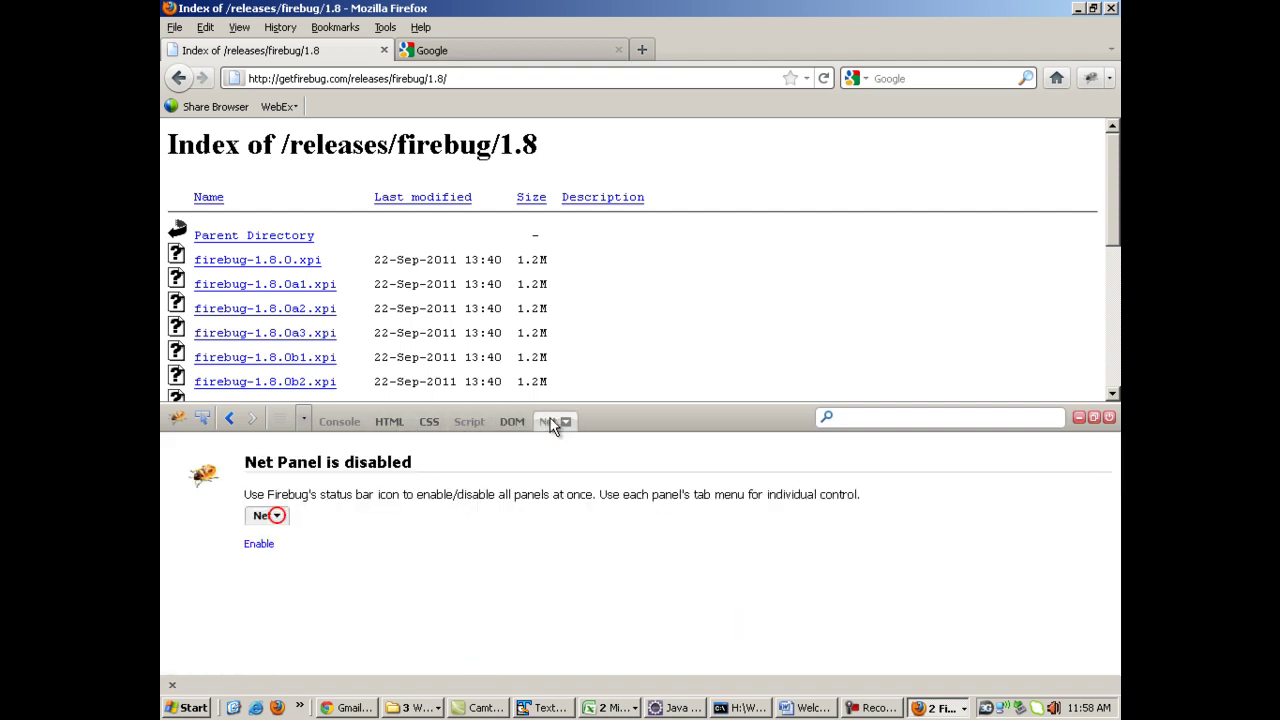
Search Google for 'firepath' and open the 'FirePath :: Add-ons for Firefox' page
click(527, 53)
text(fire)
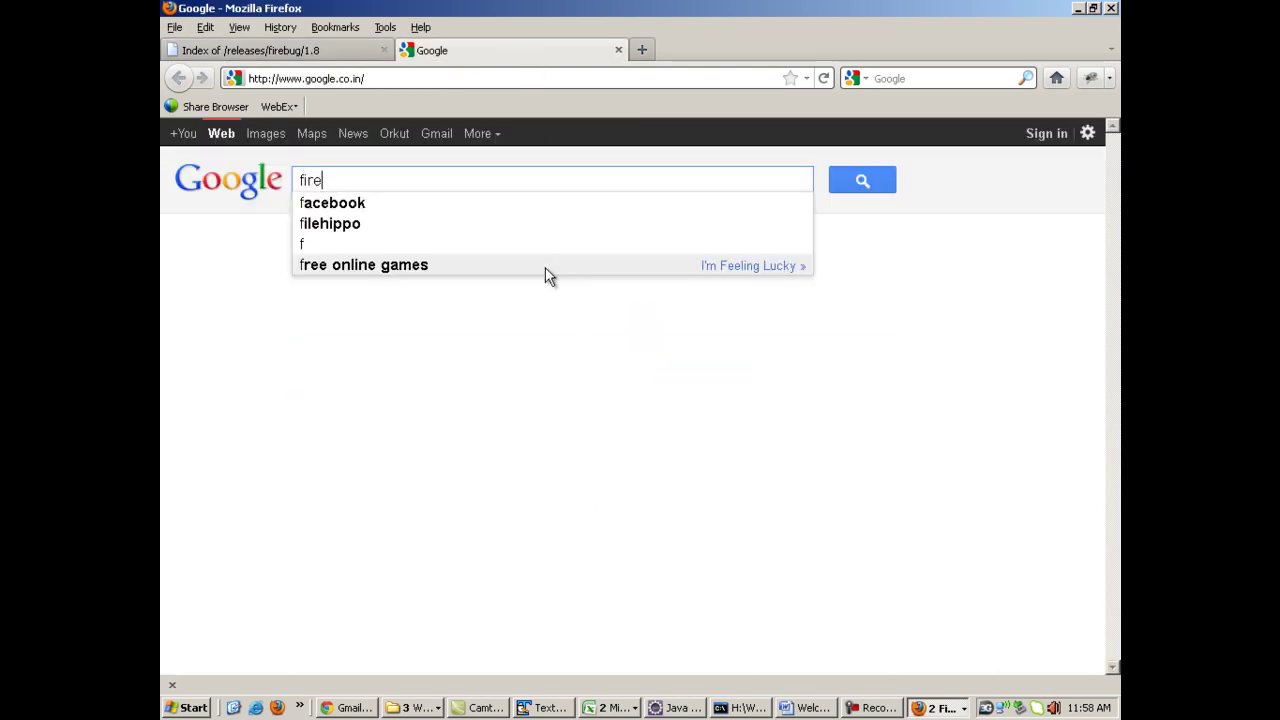
text(path)
key(Return)
click(378, 304)
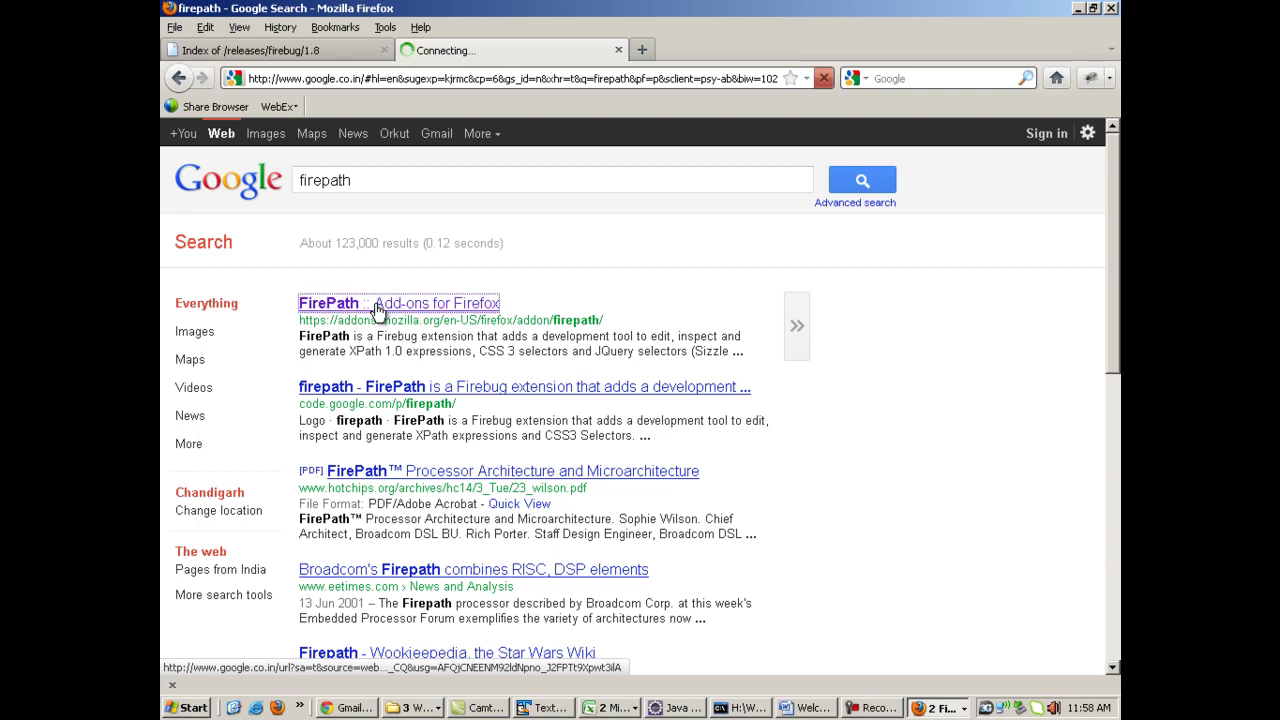
click(357, 52)
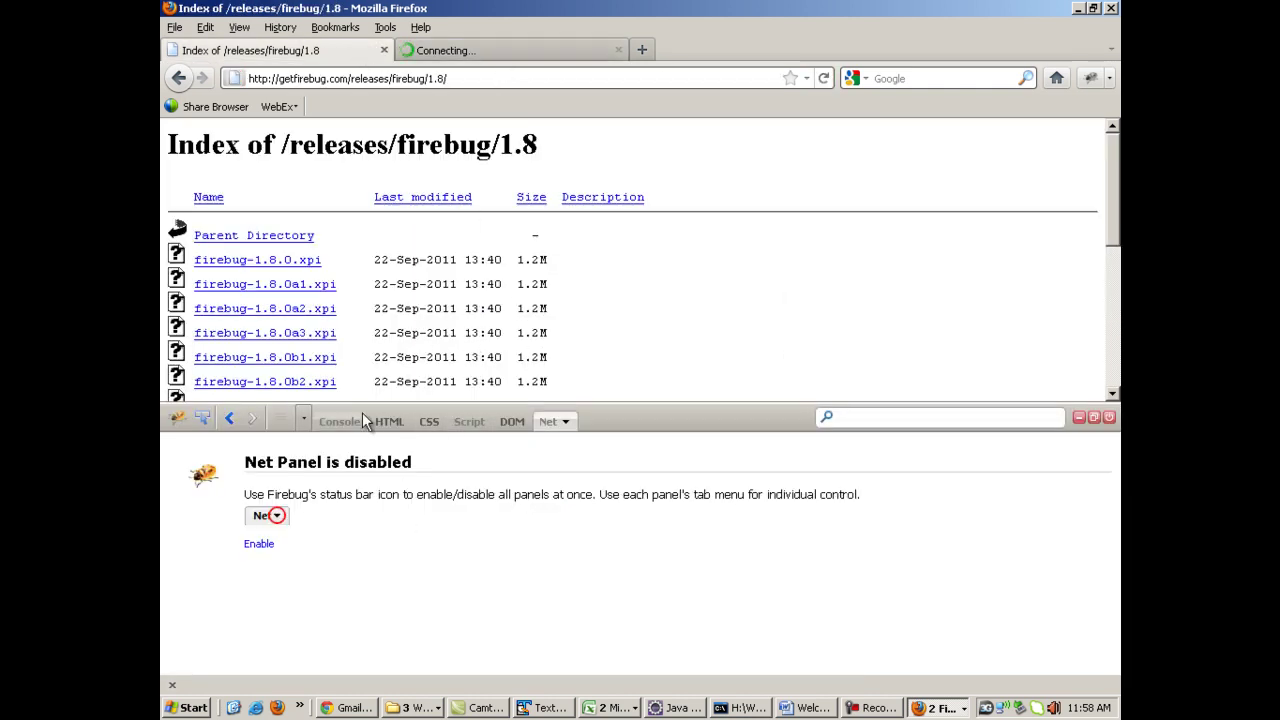
click(553, 62)
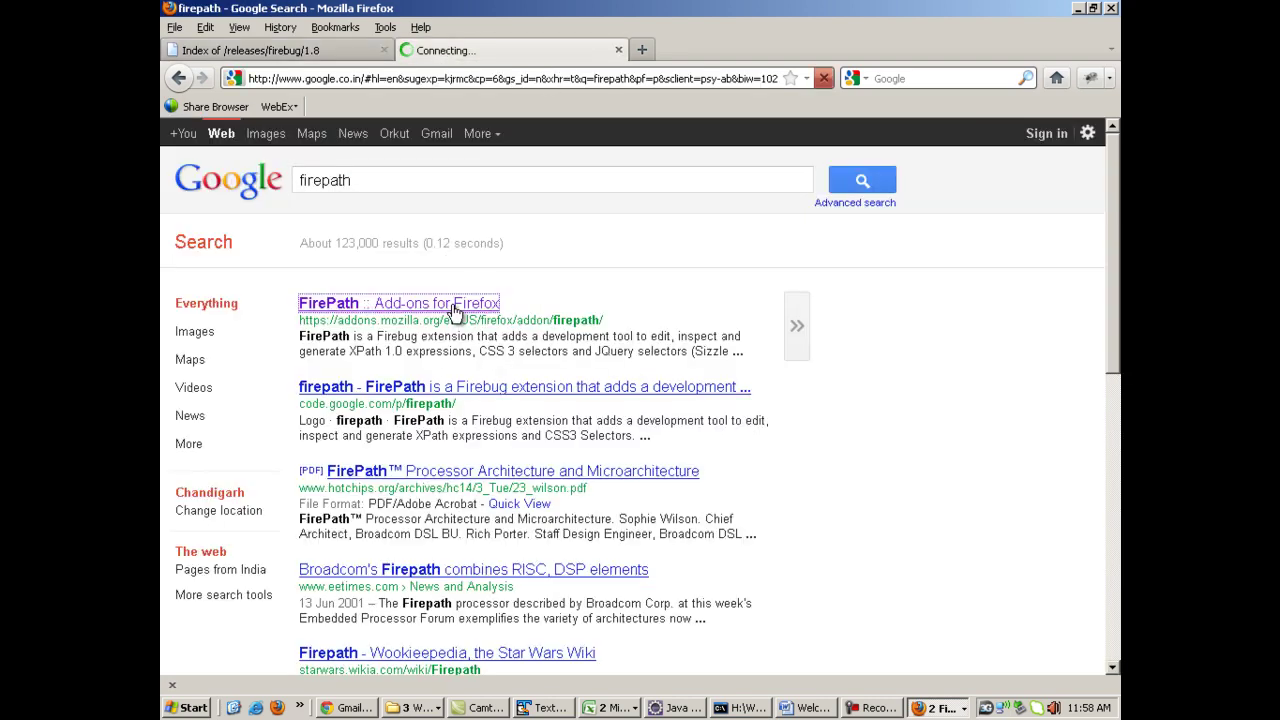
click(403, 313)
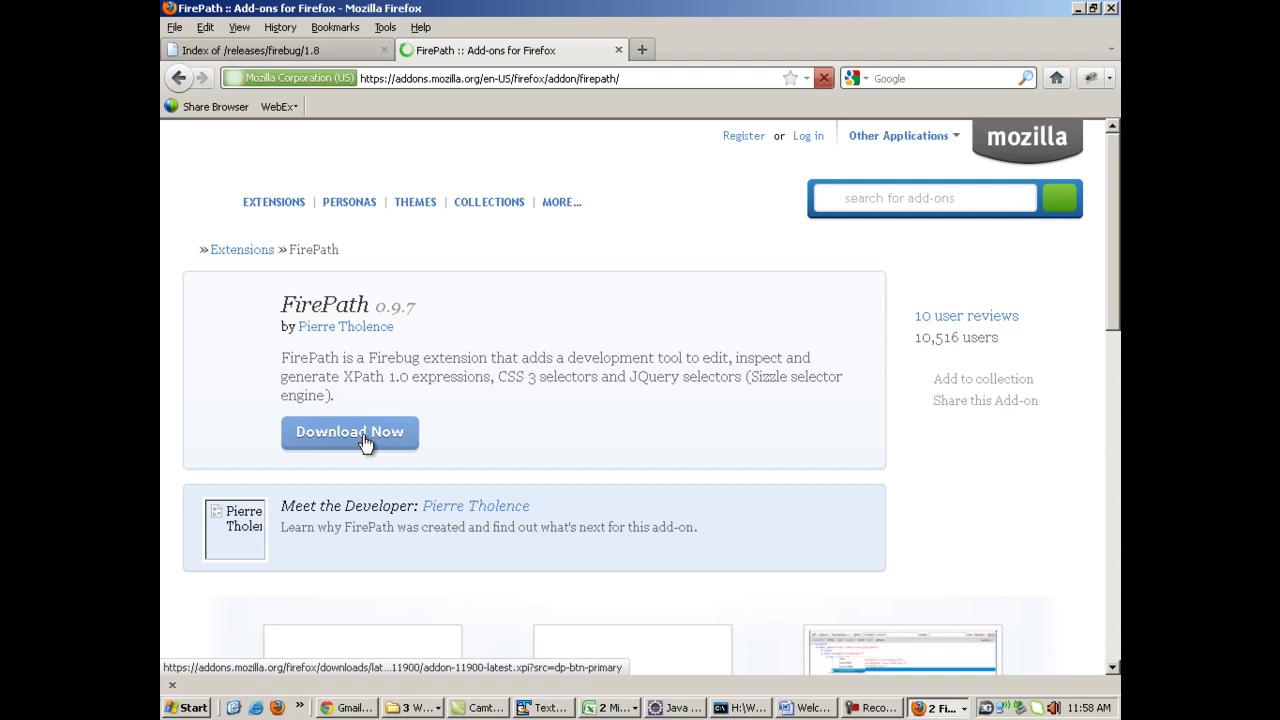
Download and install FirePath 0.9.7, then restart Firefox
click(365, 443)
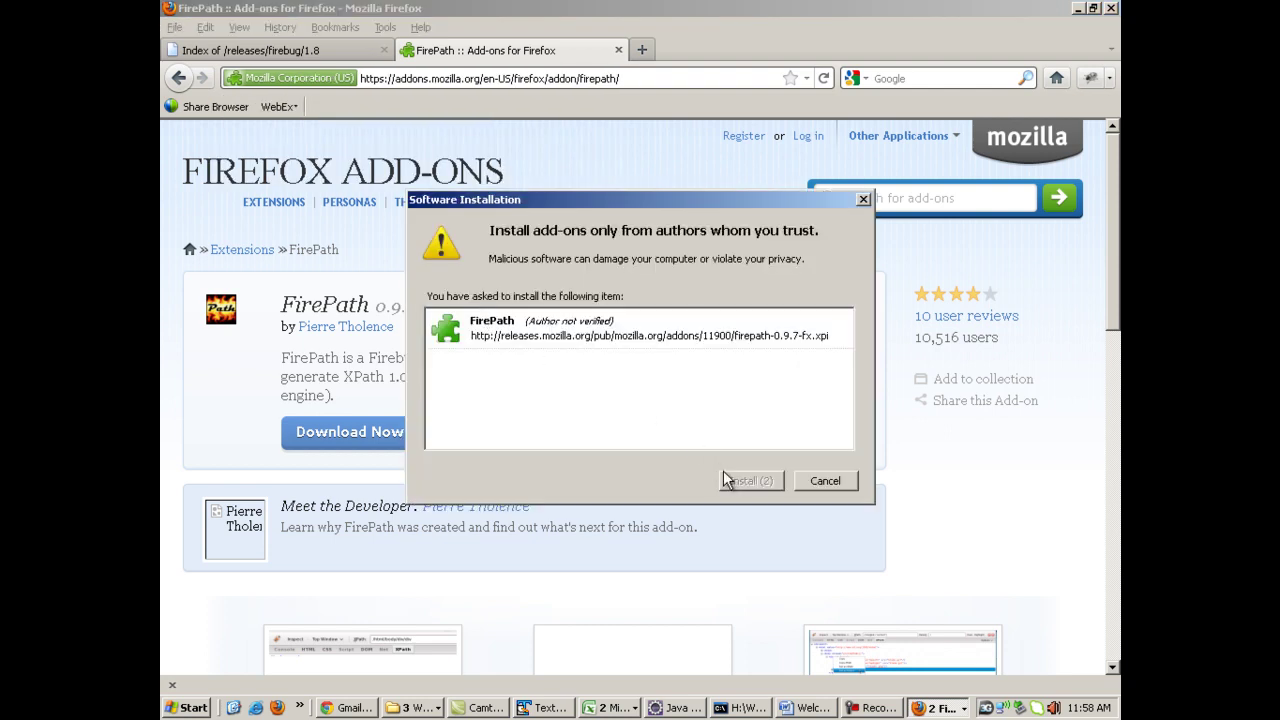
click(757, 480)
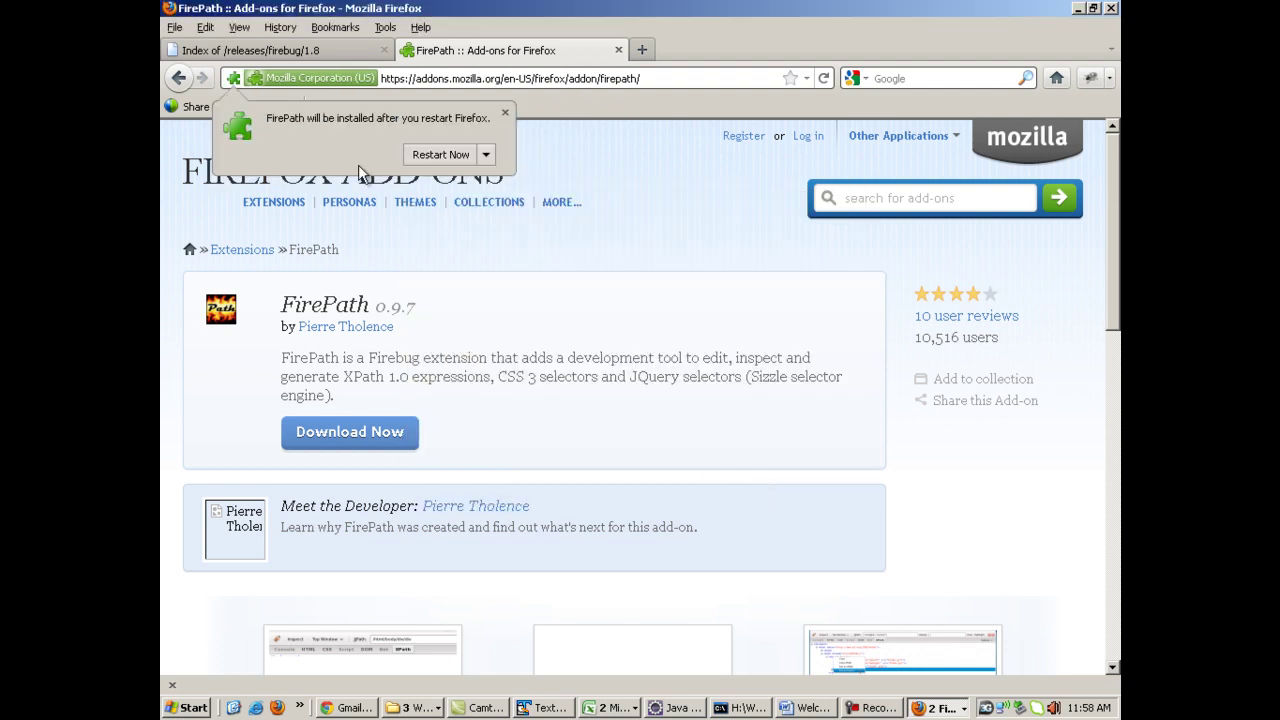
click(430, 152)
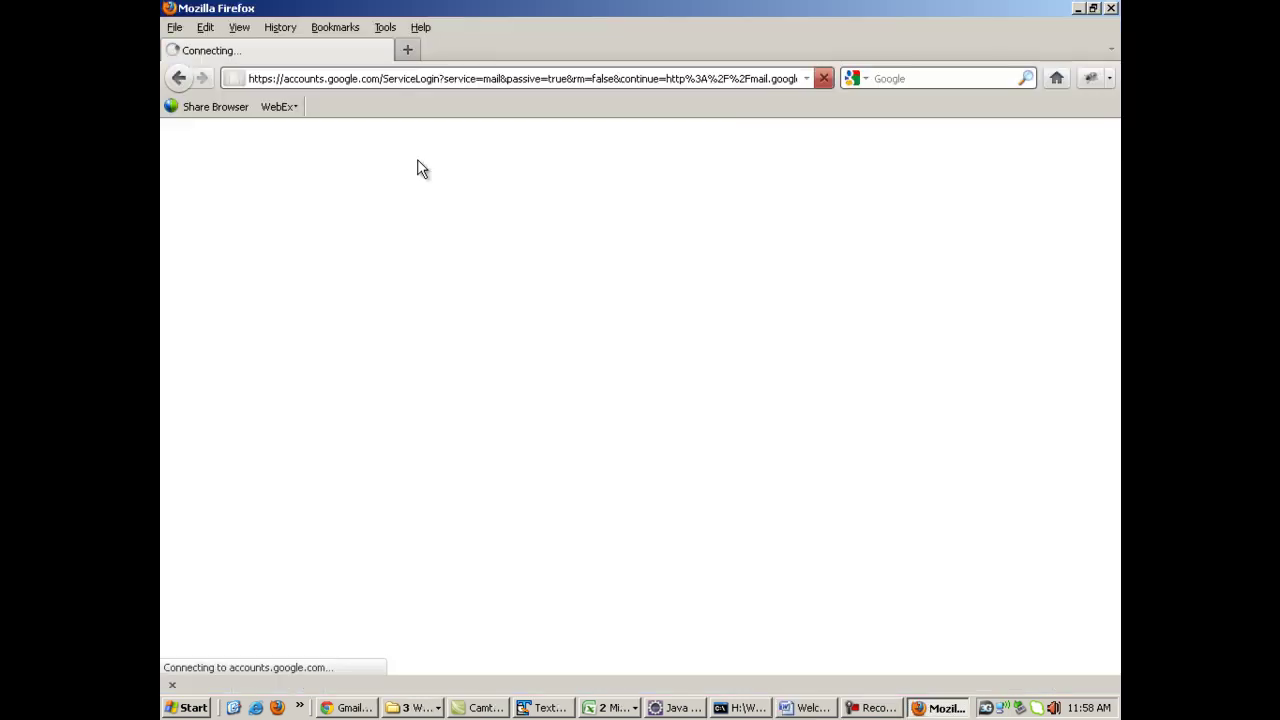
Open Firebug from Tools and check the new FirePath panel with inspection turned on
click(386, 28)
mouse_move(414, 122)
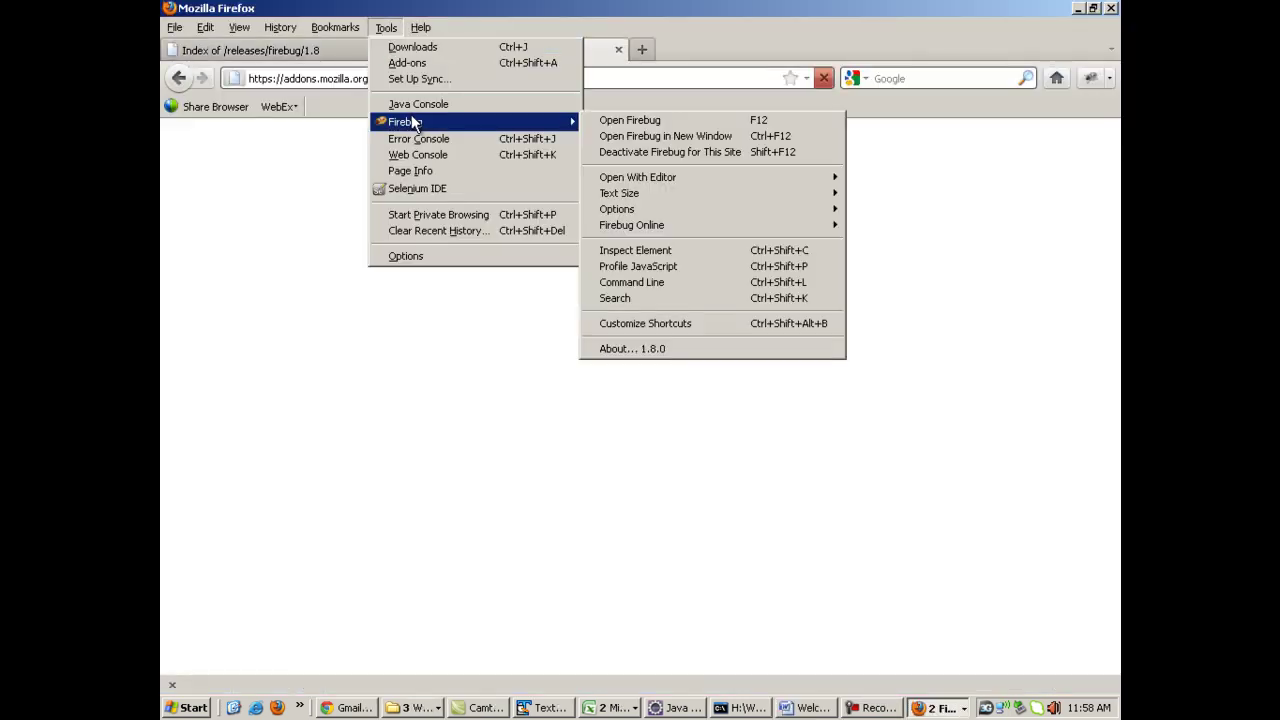
click(642, 121)
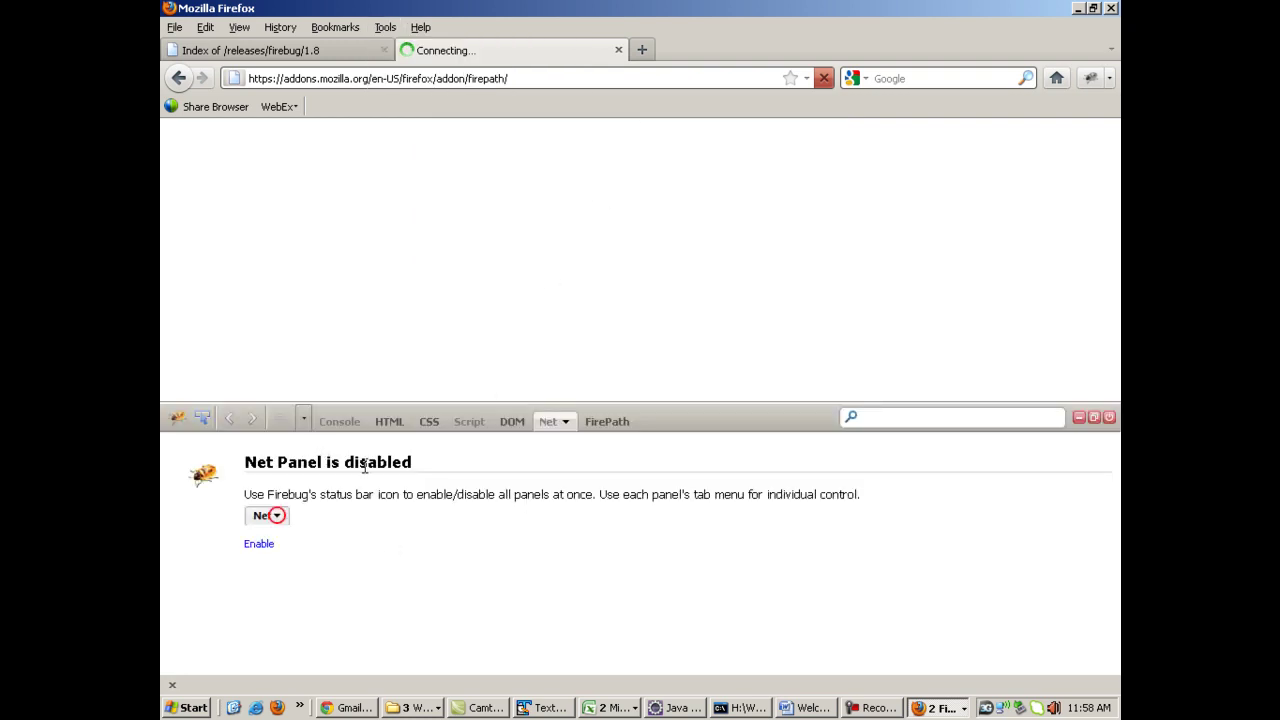
click(607, 422)
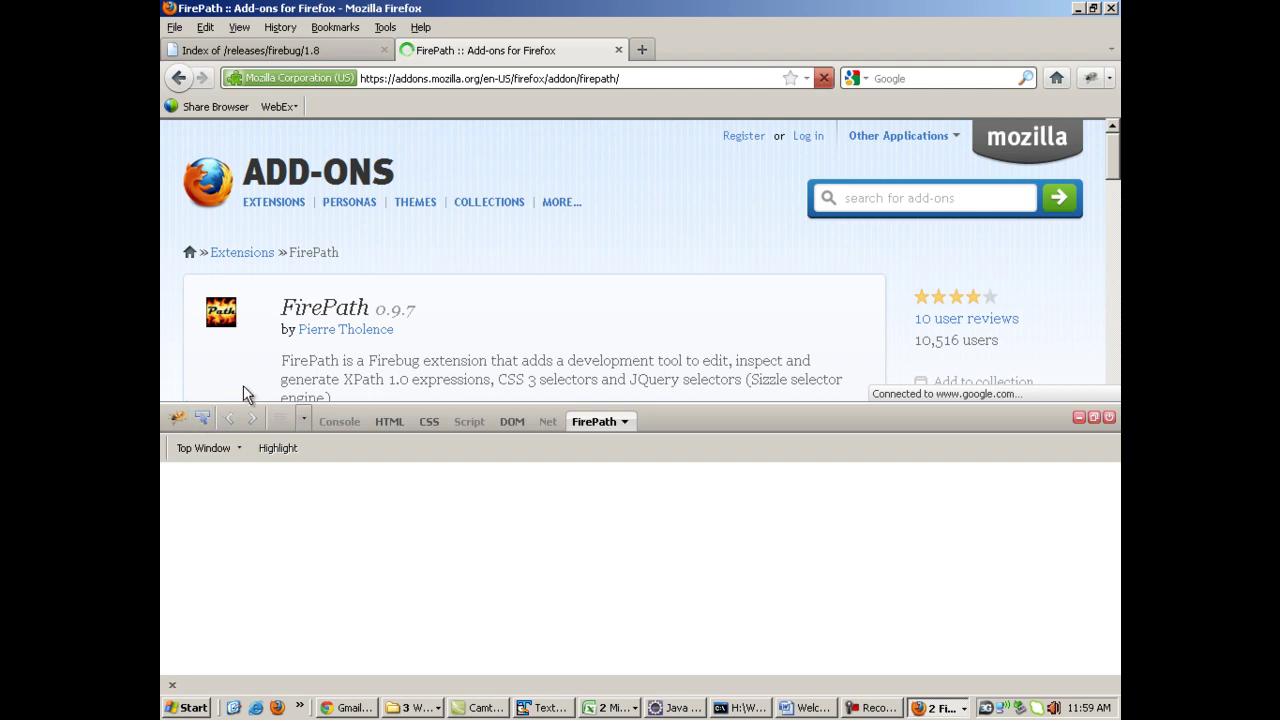
click(201, 416)
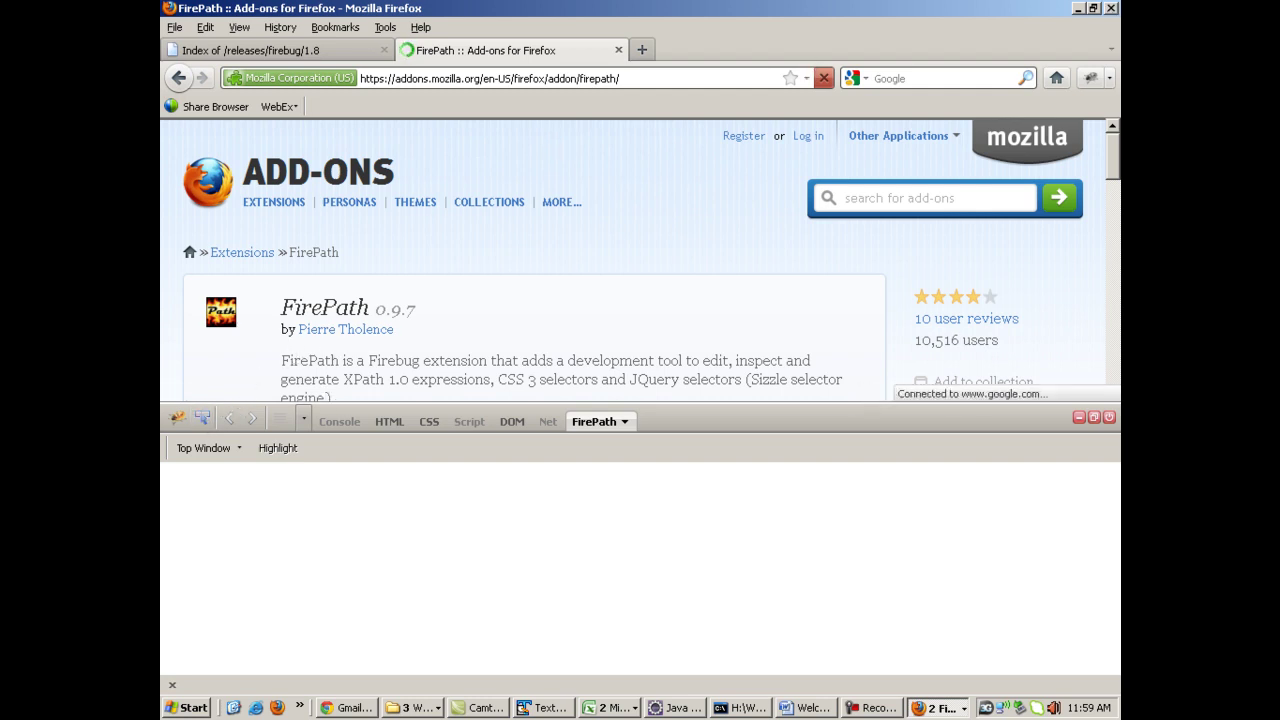
Close the add-on tabs and Firefox, then relaunch it on the start page
click(595, 379)
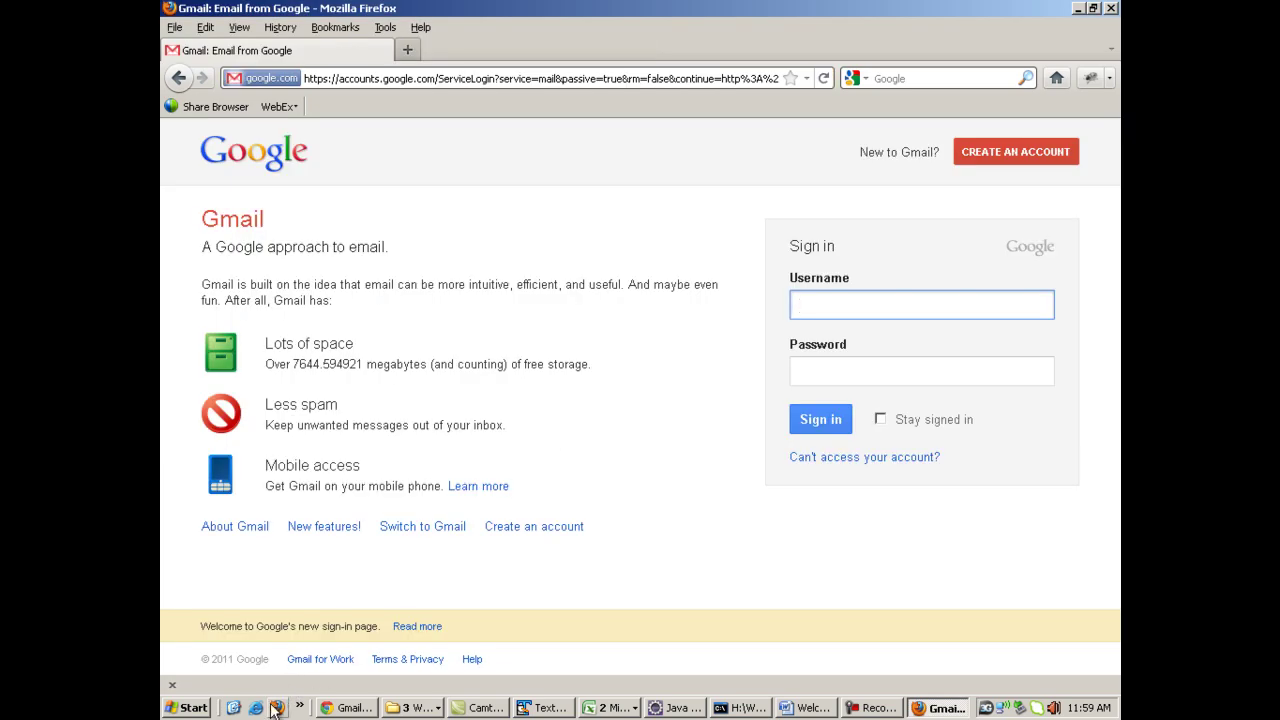
click(1111, 8)
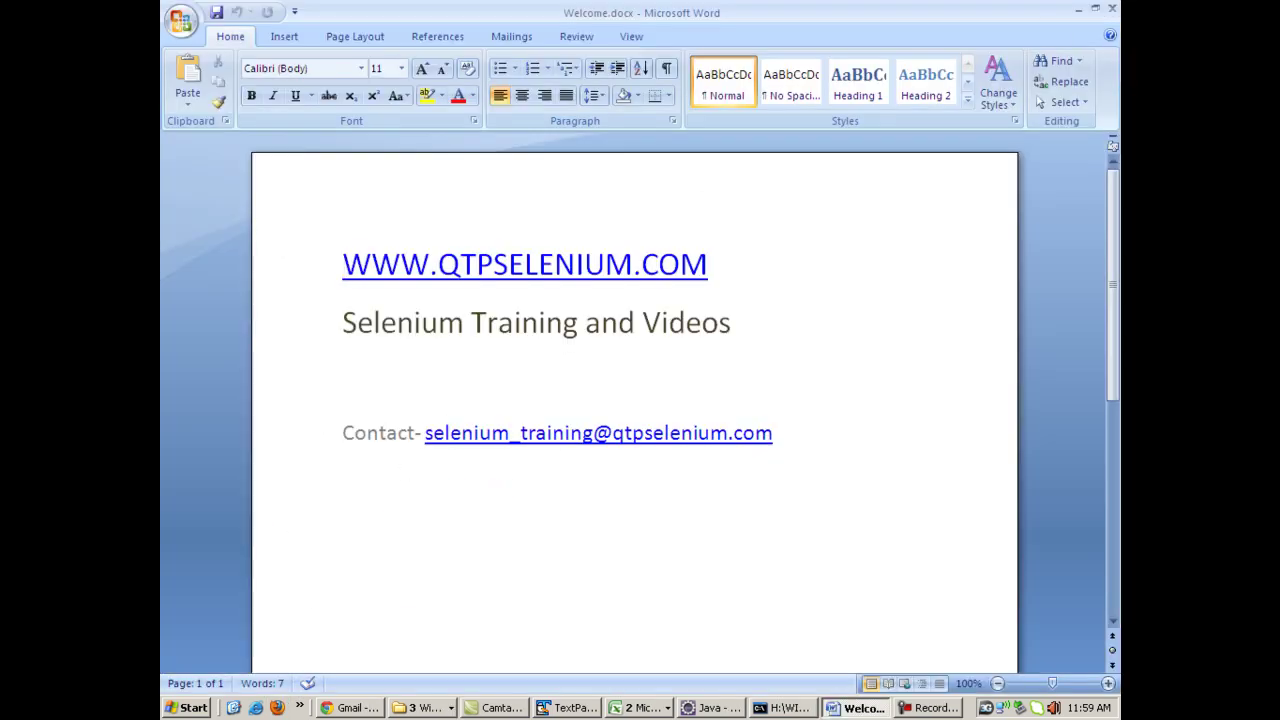
click(277, 707)
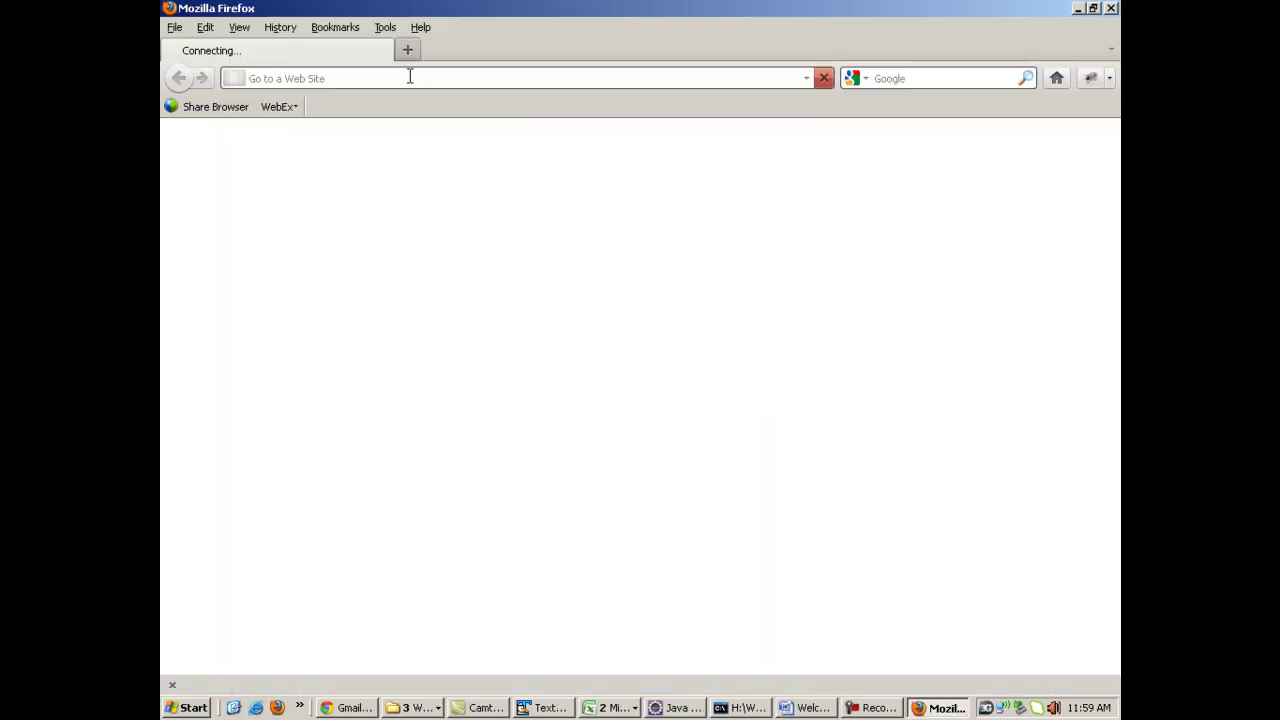
click(385, 27)
Open Firebug and inspect the start page's customization snippet to read its XPath
mouse_move(454, 124)
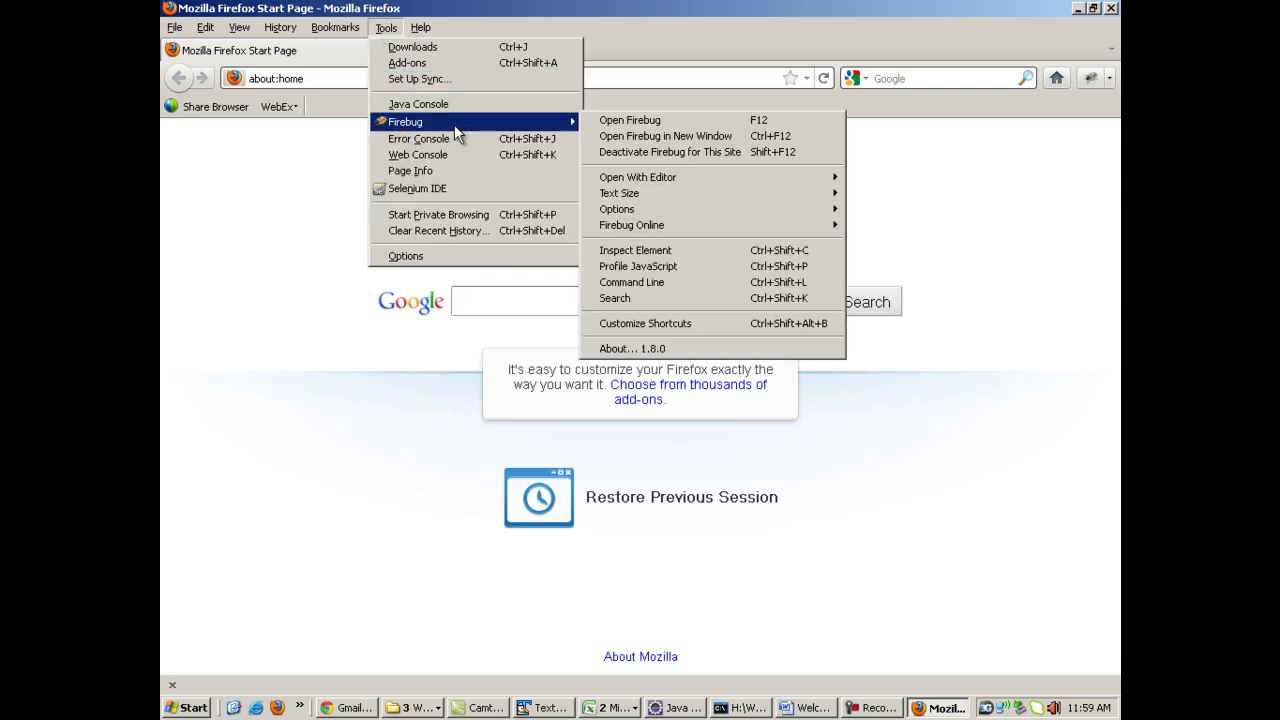
click(642, 122)
click(202, 417)
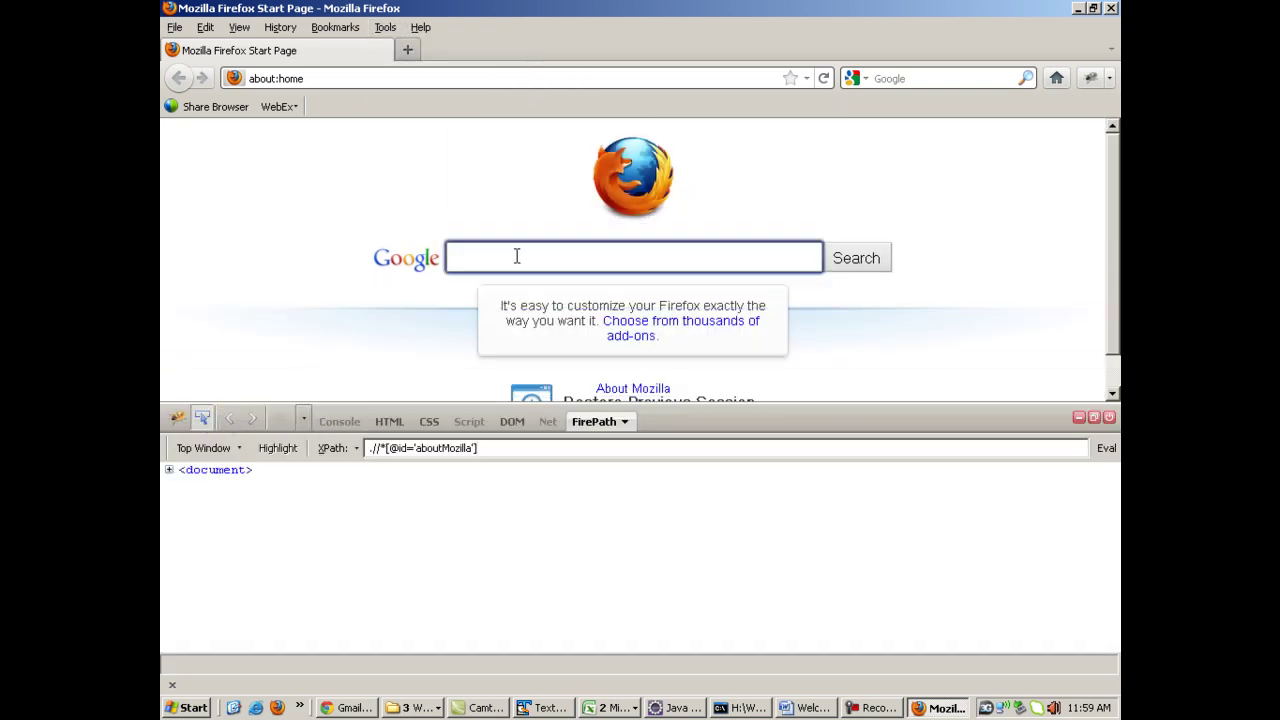
click(580, 322)
drag(514, 450, 381, 452)
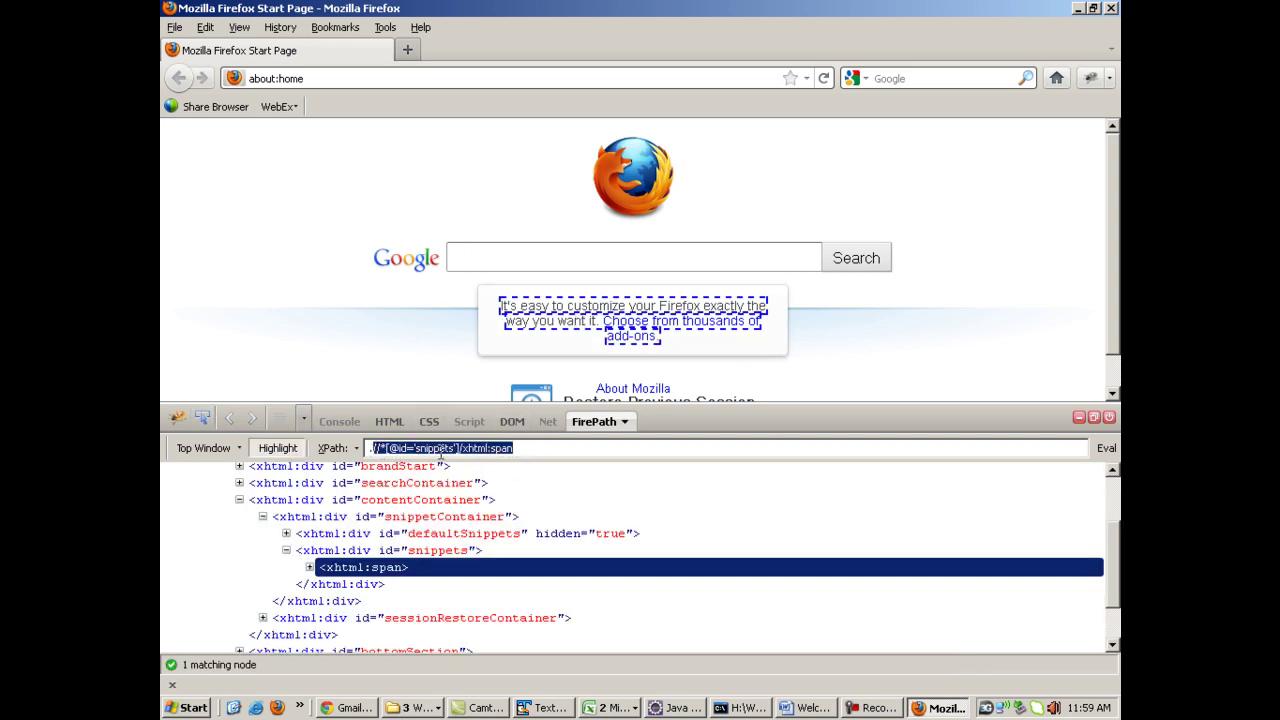
click(203, 419)
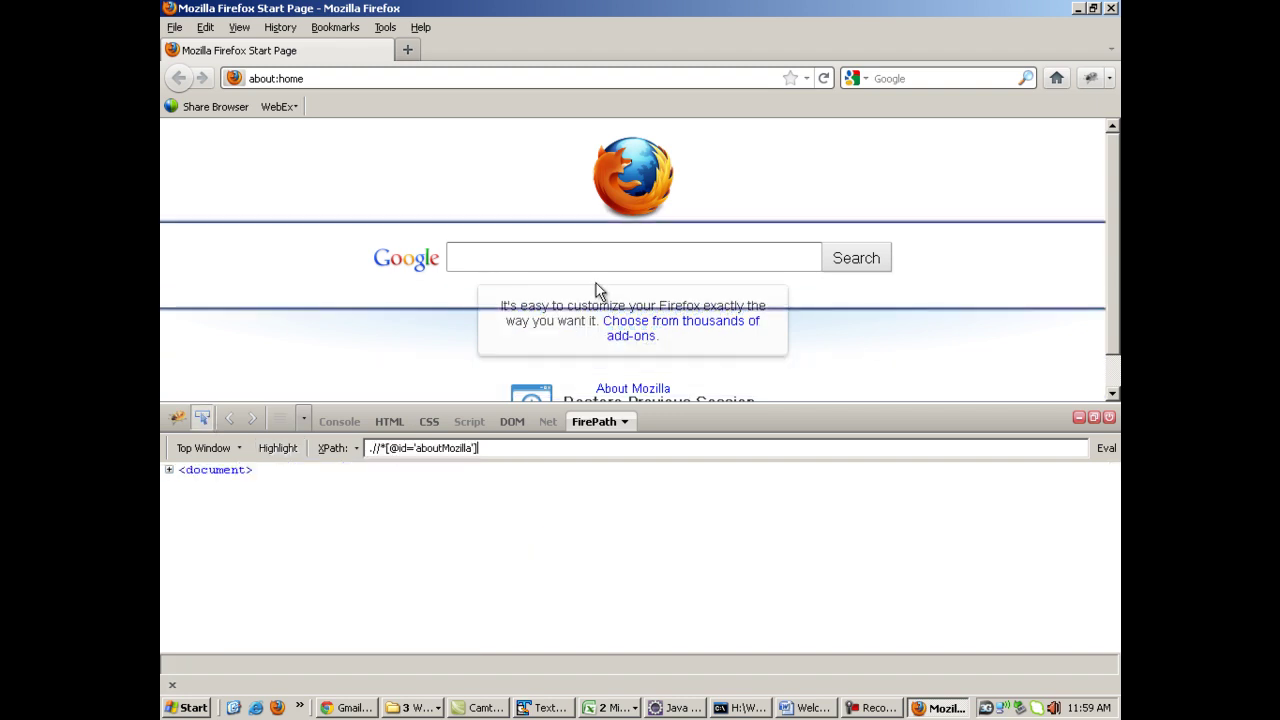
click(622, 396)
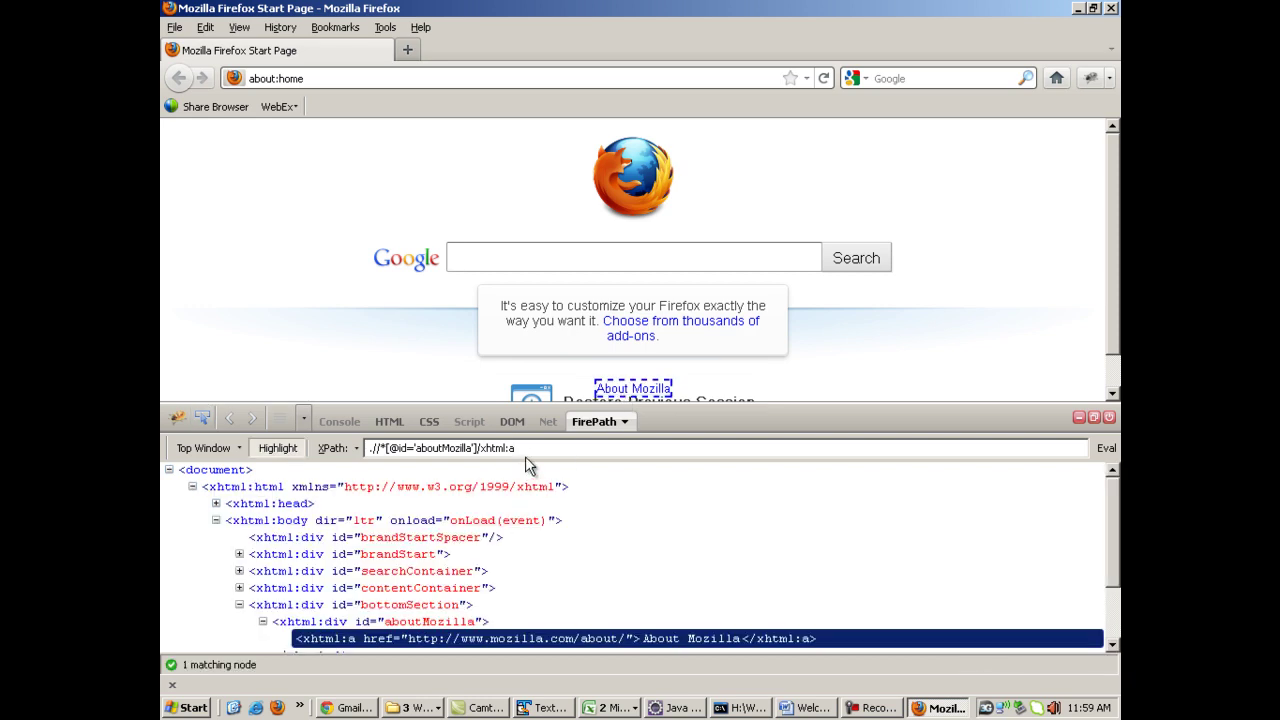
drag(525, 456, 378, 474)
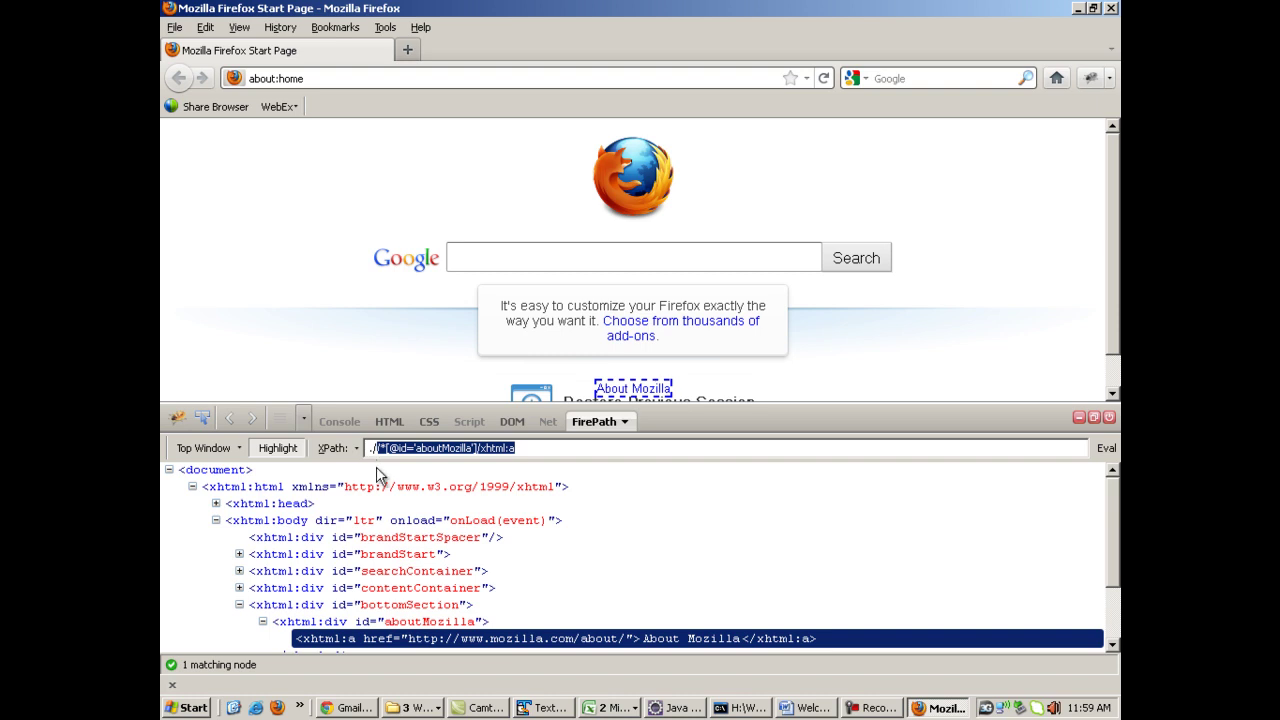
click(411, 78)
Load gmail.com and scroll the sign-in page
text(gmail)
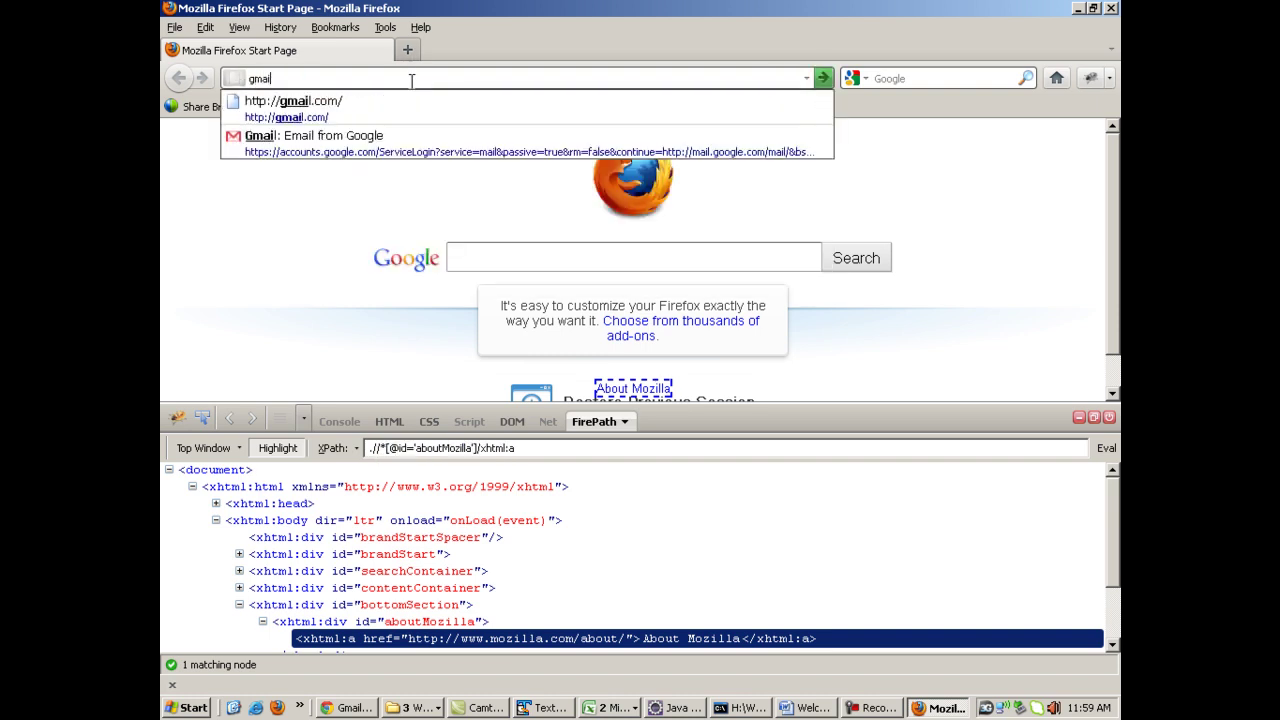
text(.com)
key(Return)
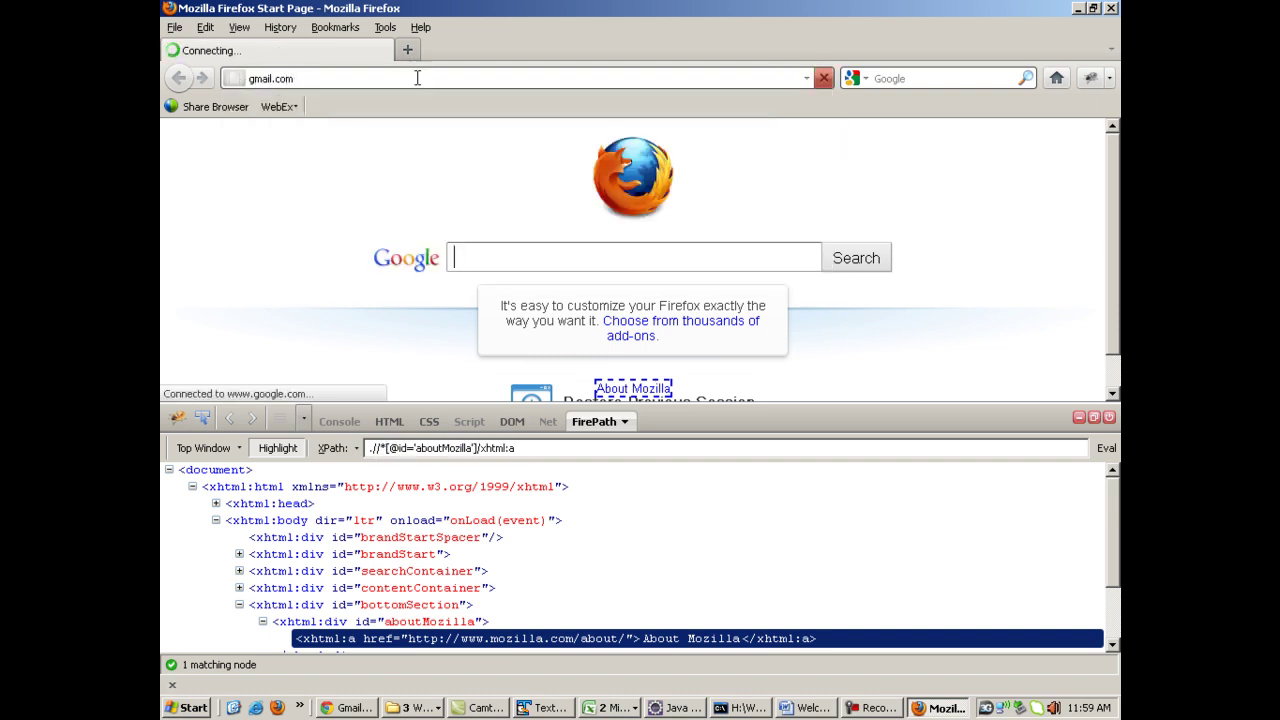
drag(1118, 200, 1117, 305)
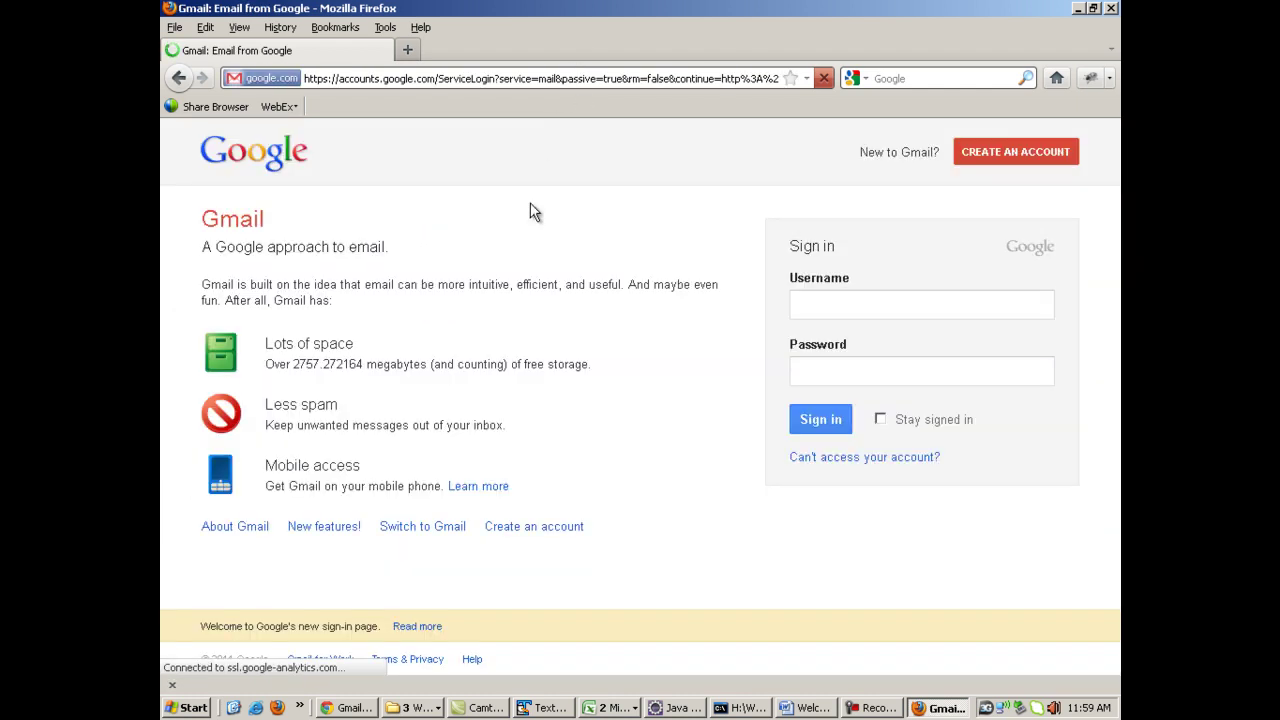
click(385, 27)
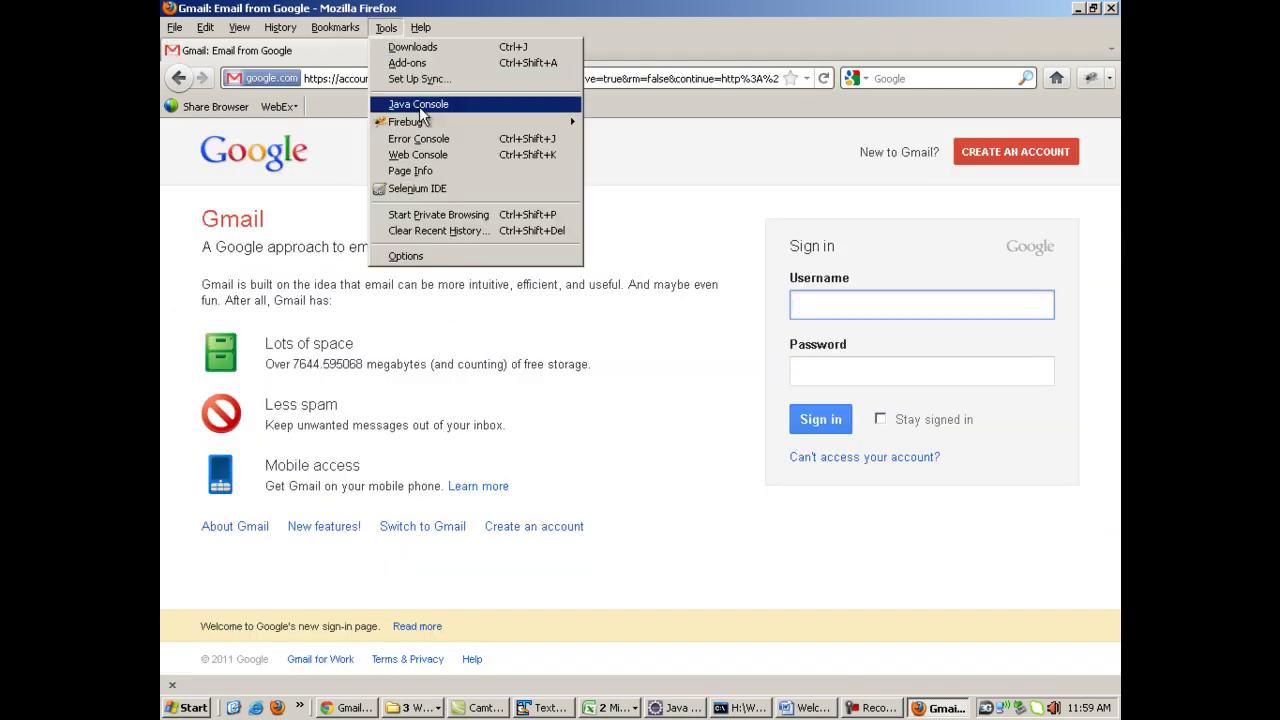
mouse_move(445, 123)
click(658, 122)
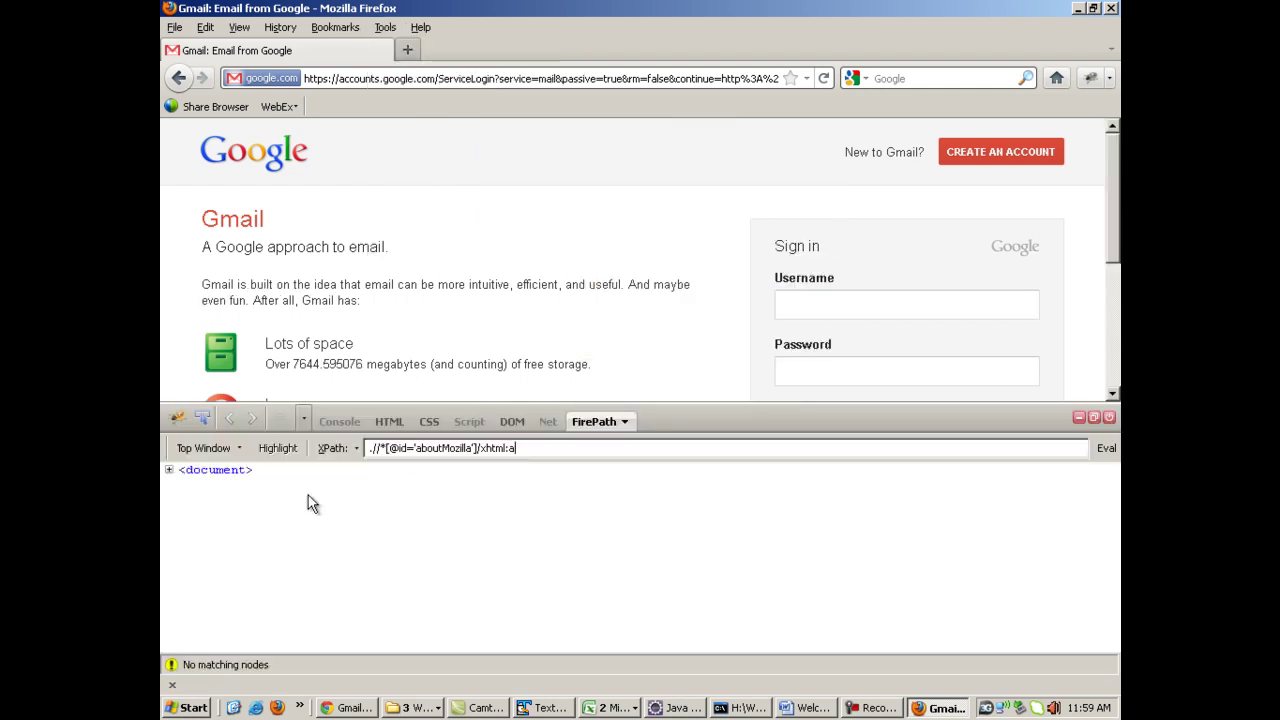
click(203, 418)
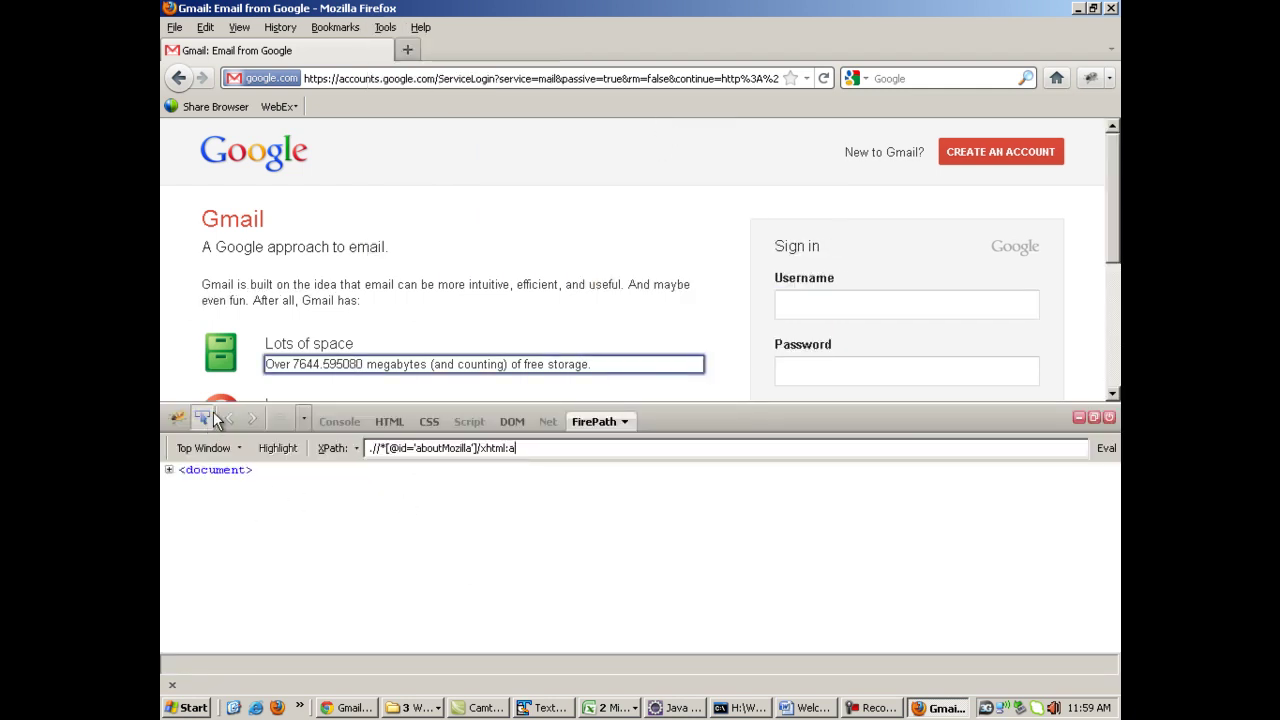
click(805, 300)
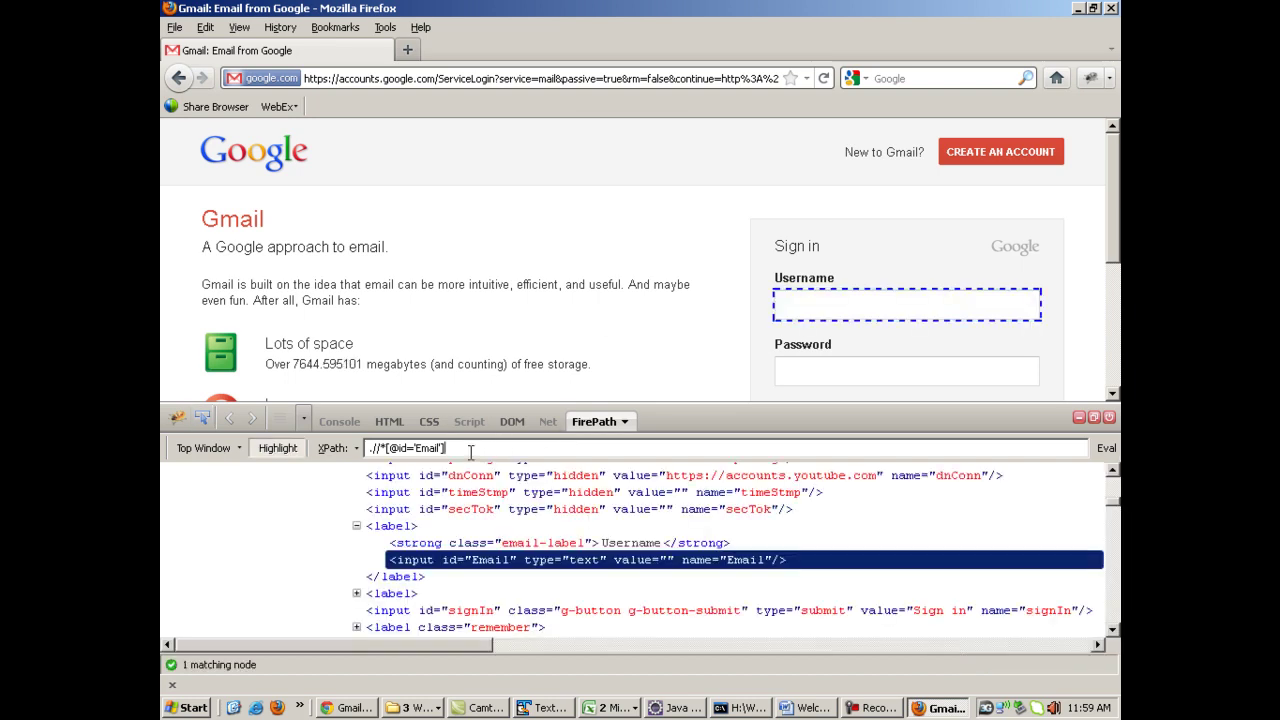
drag(446, 448, 378, 452)
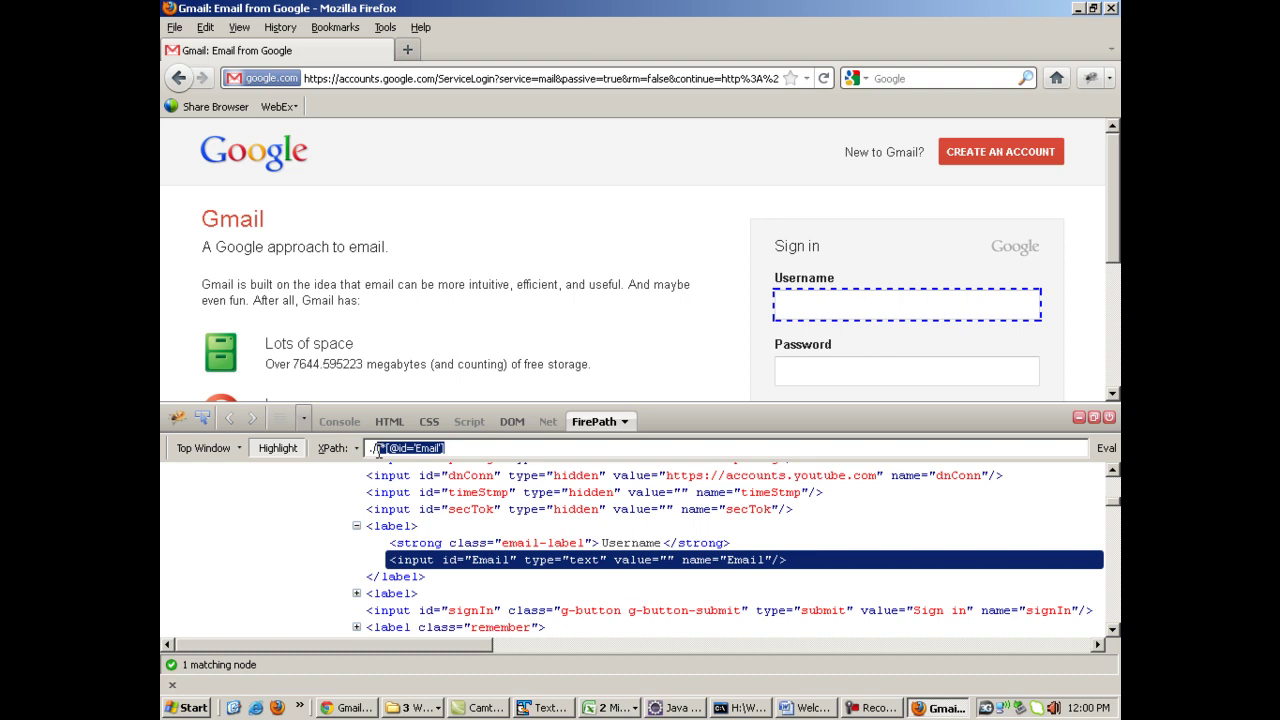
click(636, 512)
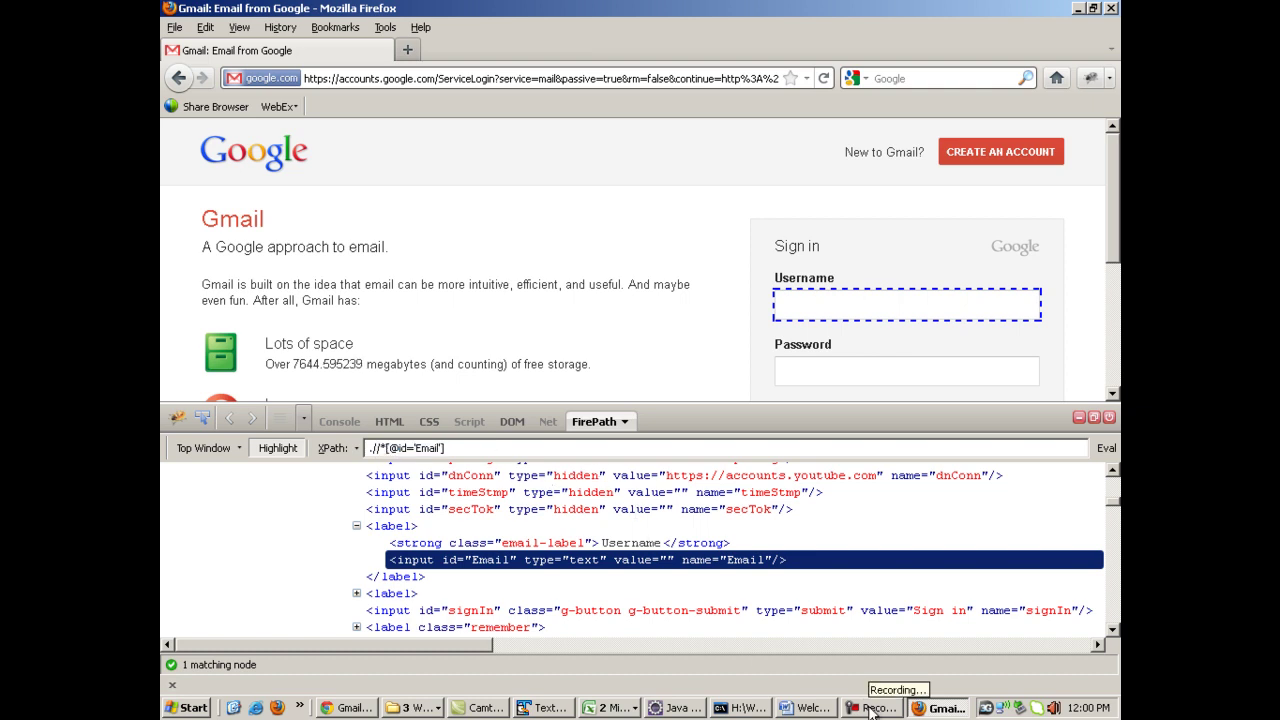